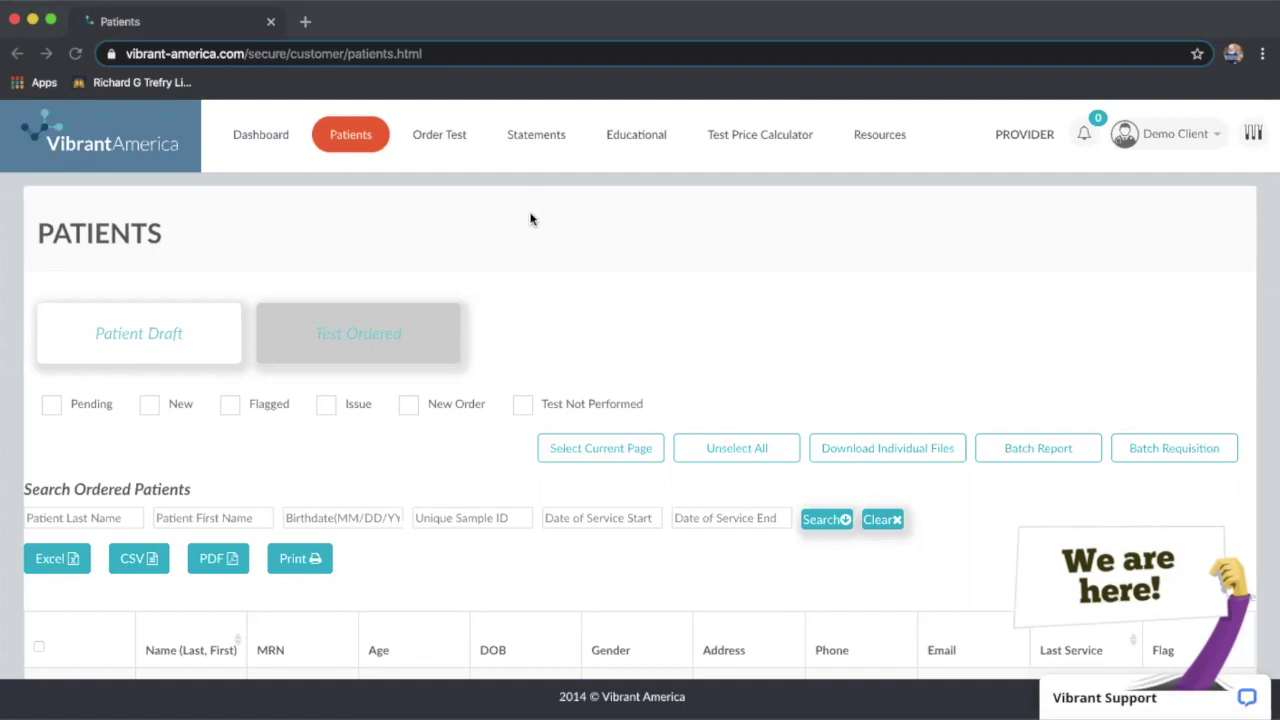
Step: Start a new test order for the first patient in the Test Ordered list
{"action": "scroll", "coordinate": [529, 349], "scroll_direction": "down", "scroll_amount": 2}
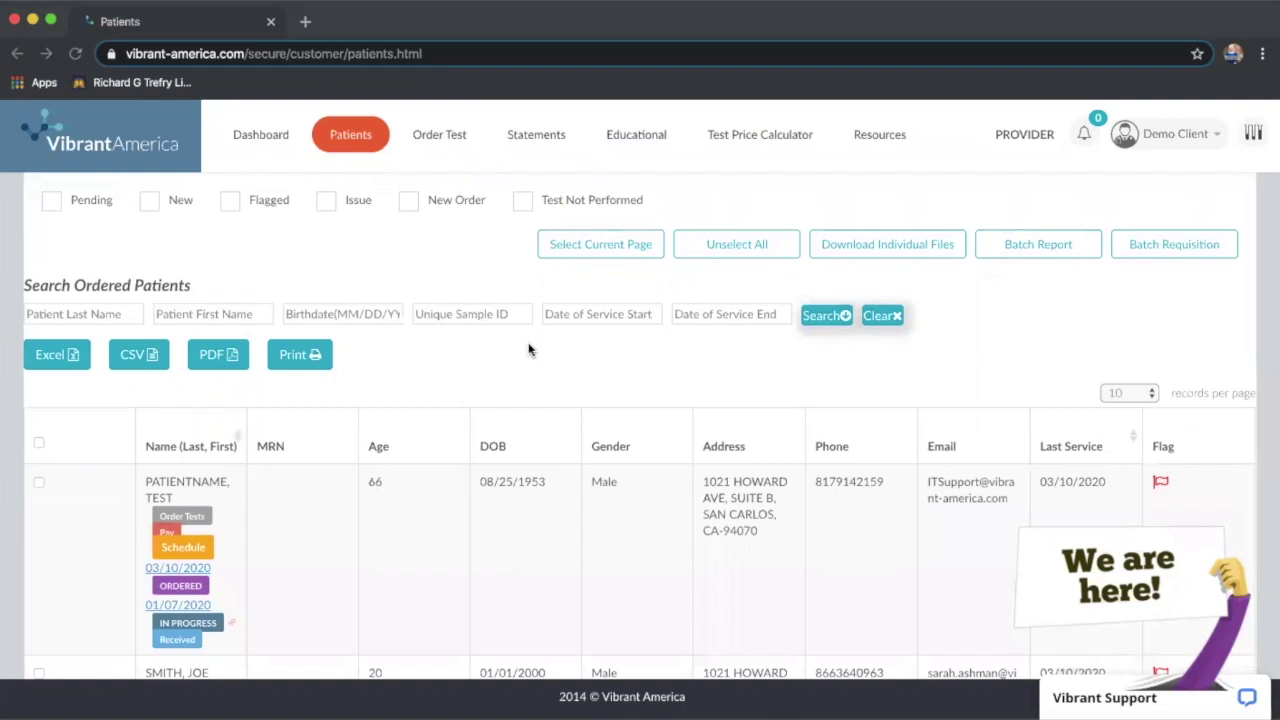
{"action": "scroll", "coordinate": [529, 349], "scroll_direction": "up", "scroll_amount": 2}
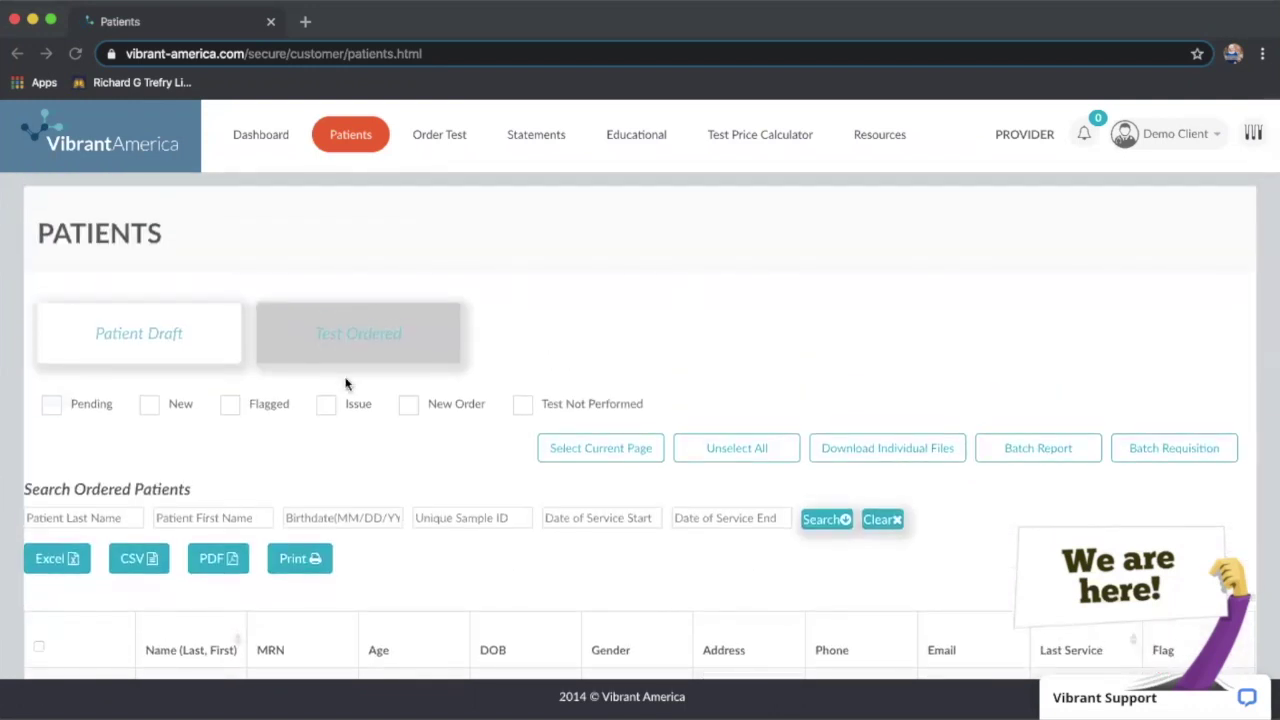
{"action": "scroll", "coordinate": [345, 384], "scroll_direction": "down", "scroll_amount": 1}
{"action": "scroll", "coordinate": [345, 384], "scroll_direction": "down", "scroll_amount": 3}
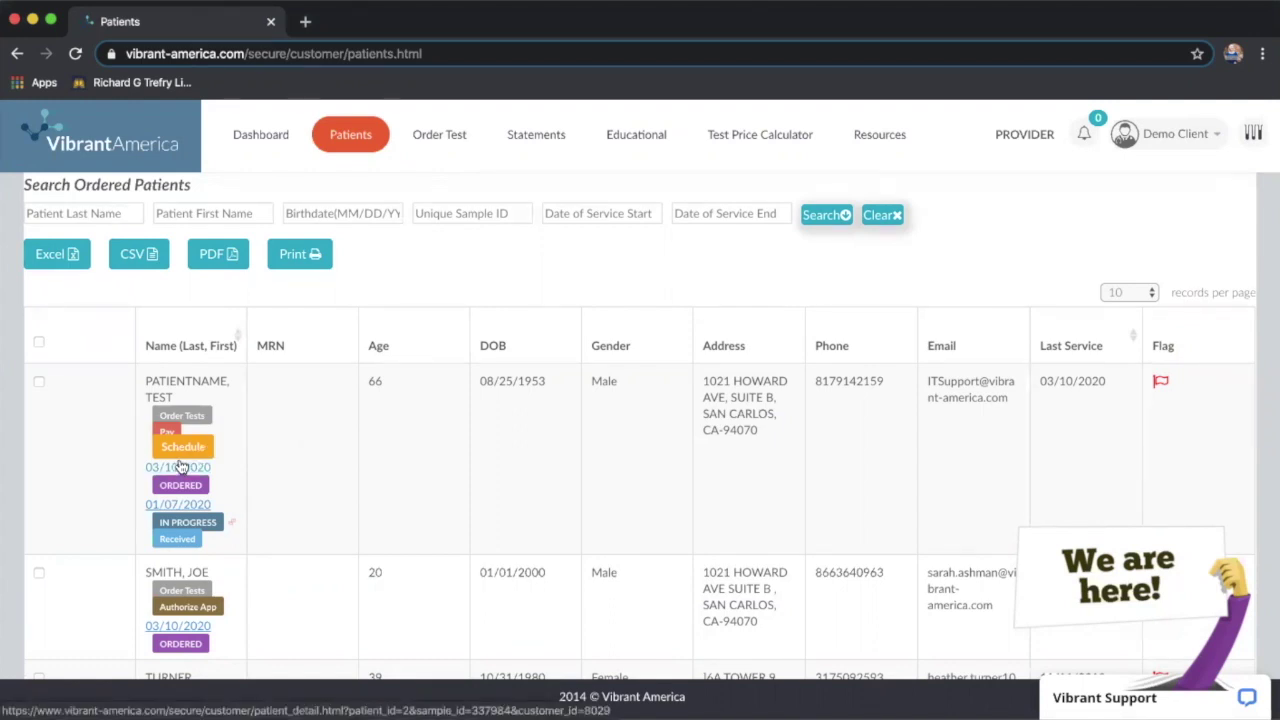
{"action": "left_click", "coordinate": [193, 419]}
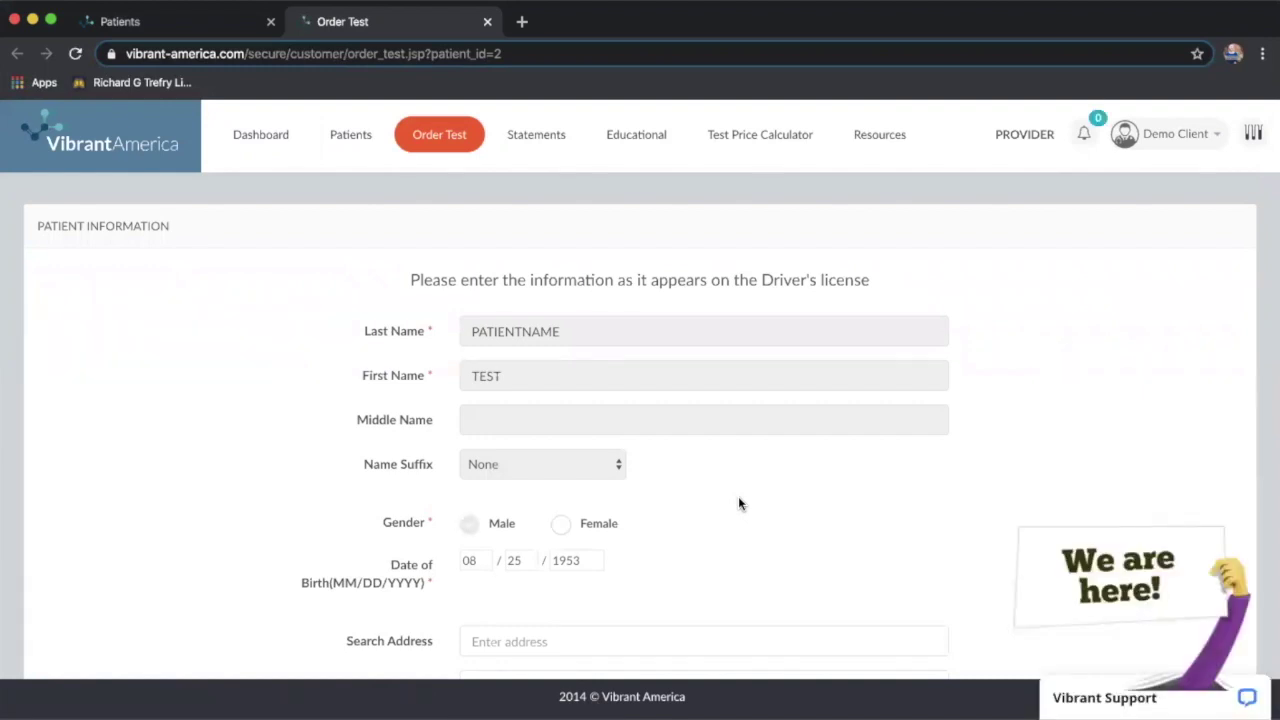
Step: Review the prefilled patient details and the sample information section of the order form
{"action": "scroll", "coordinate": [738, 503], "scroll_direction": "down", "scroll_amount": 10}
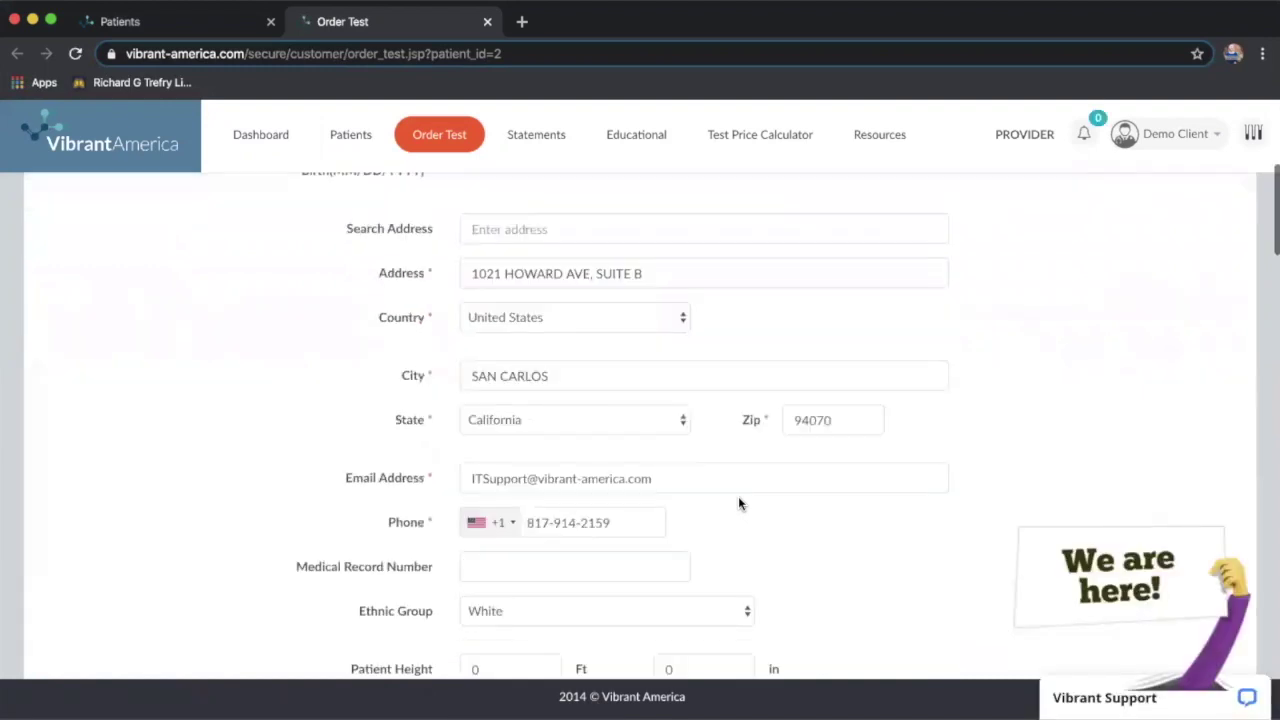
{"action": "scroll", "coordinate": [738, 503], "scroll_direction": "down", "scroll_amount": 4}
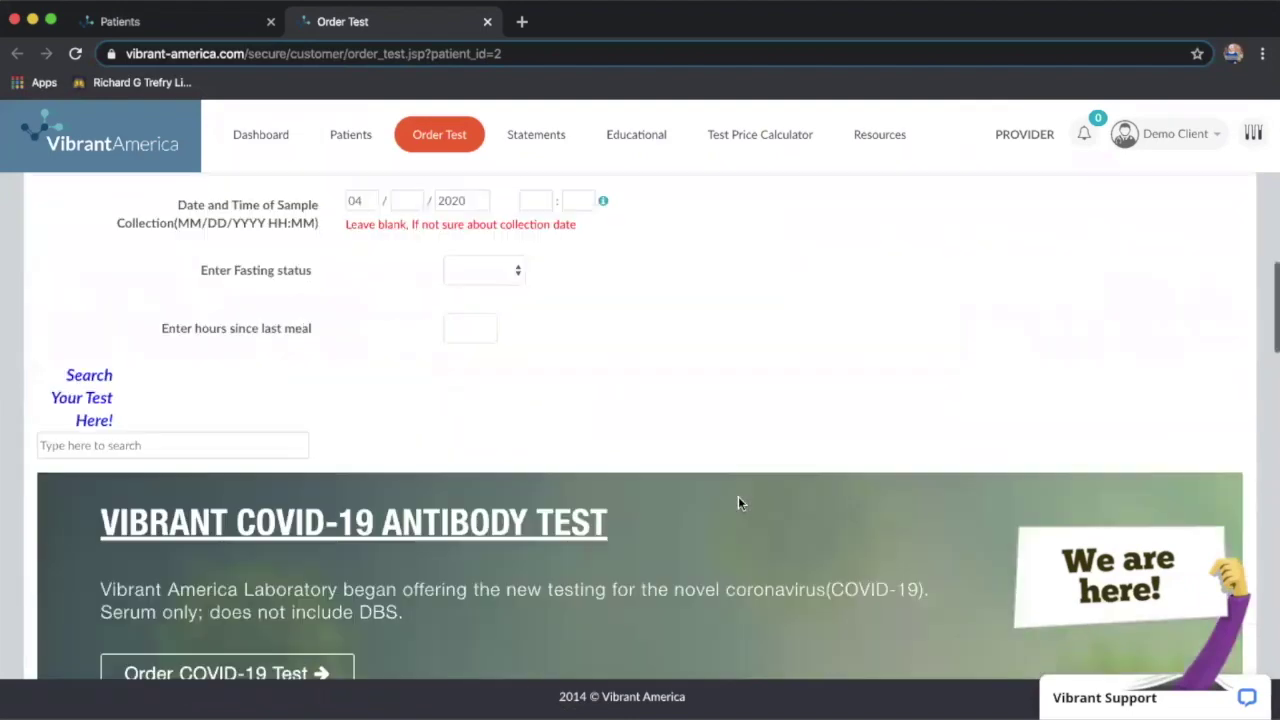
{"action": "scroll", "coordinate": [738, 503], "scroll_direction": "up", "scroll_amount": 10}
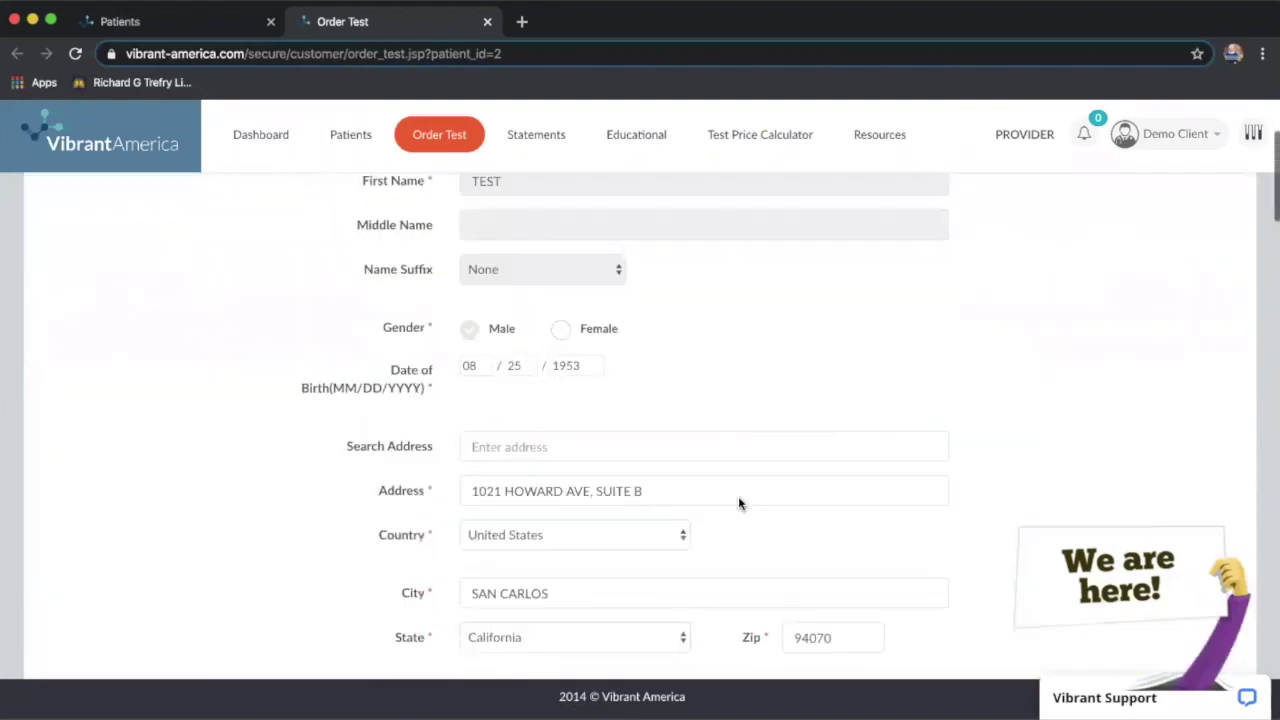
{"action": "scroll", "coordinate": [738, 503], "scroll_direction": "down", "scroll_amount": 6}
{"action": "scroll", "coordinate": [738, 503], "scroll_direction": "down", "scroll_amount": 8}
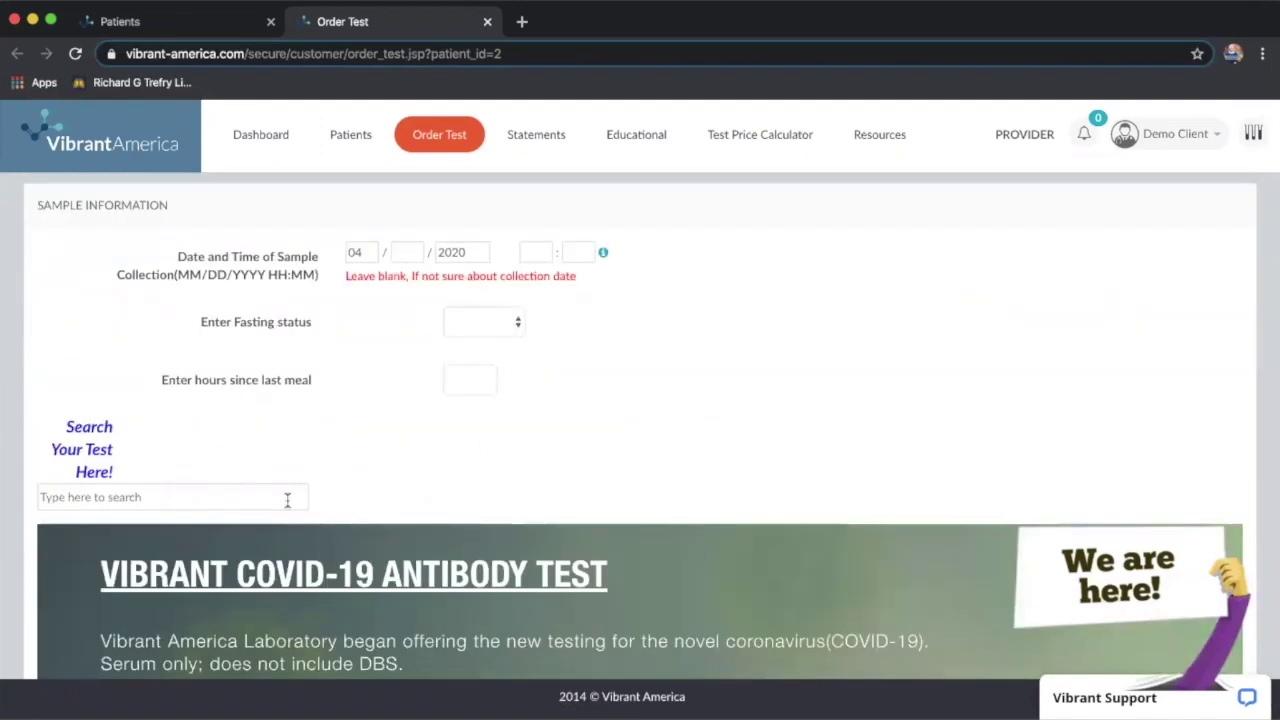
Step: Examine the combinations offered under Special Wellness Panels and Popular Wellness Panels
{"action": "scroll", "coordinate": [287, 502], "scroll_direction": "down", "scroll_amount": 10}
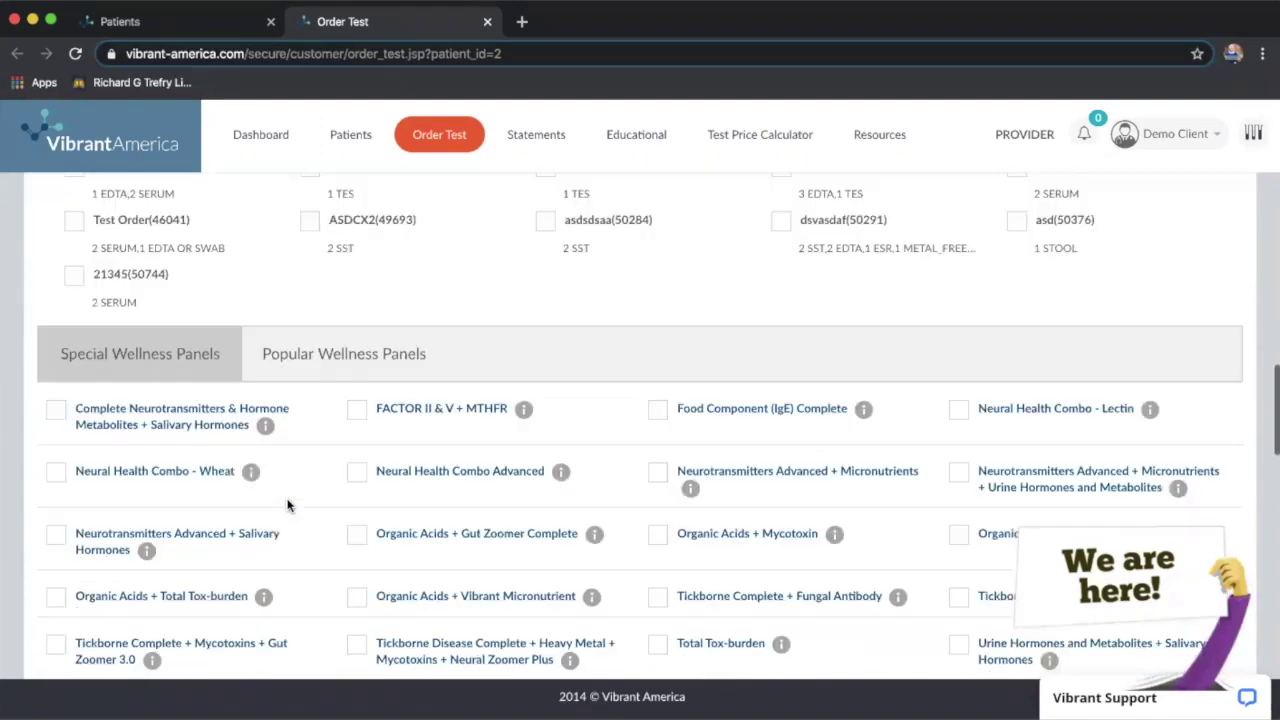
{"action": "left_click", "coordinate": [352, 353]}
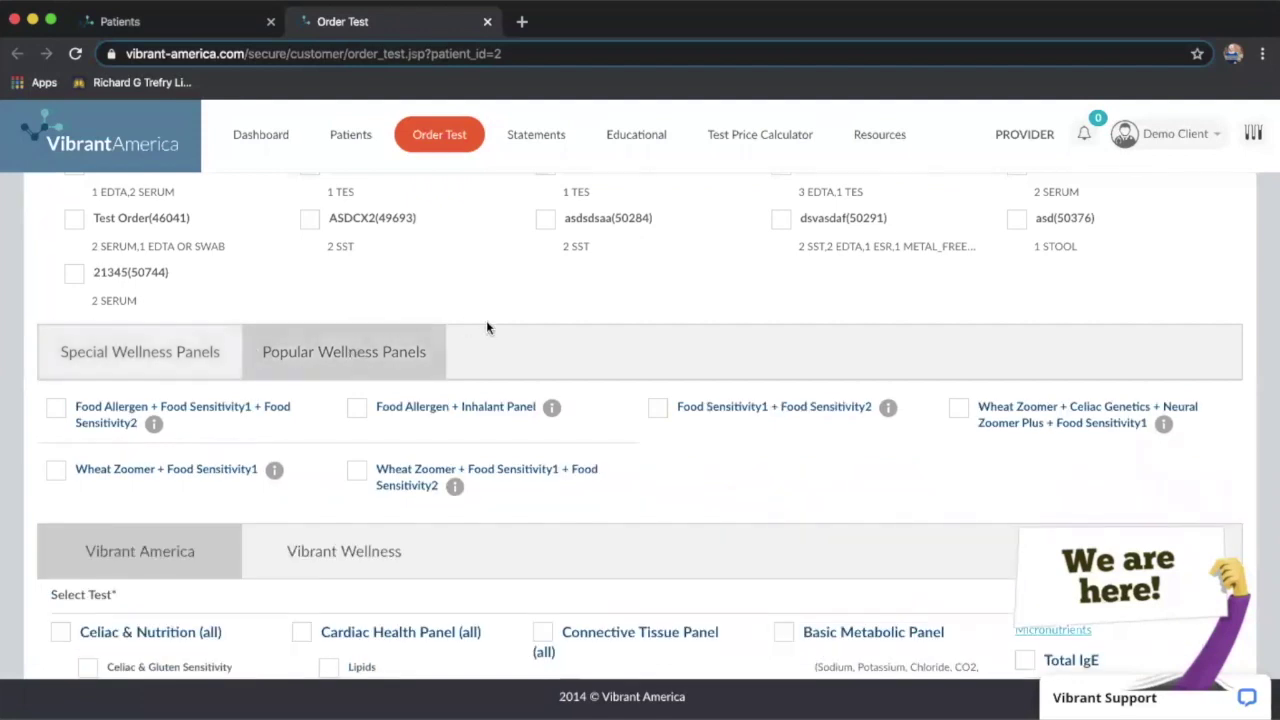
{"action": "scroll", "coordinate": [511, 305], "scroll_direction": "down", "scroll_amount": 1}
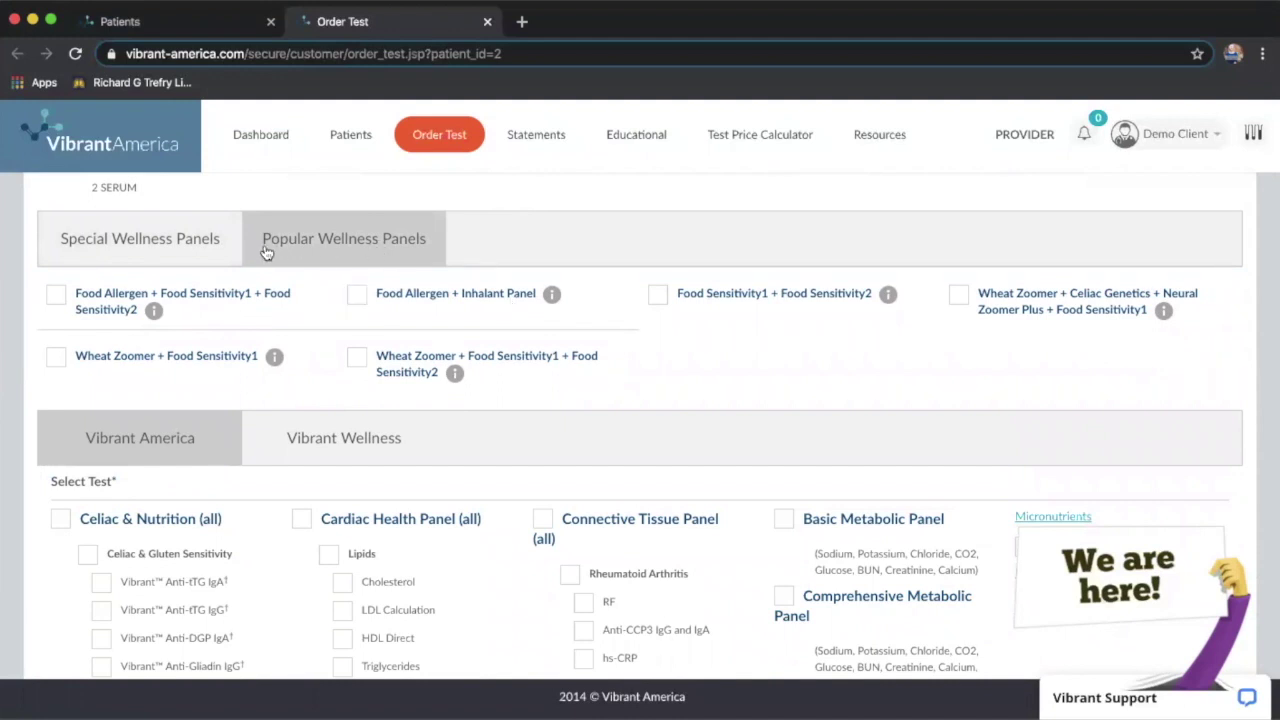
Step: Compare the Vibrant America and Vibrant Wellness test lists, finishing with the Vibrant Wellness tests
{"action": "left_click", "coordinate": [344, 440]}
{"action": "scroll", "coordinate": [503, 409], "scroll_direction": "down", "scroll_amount": 2}
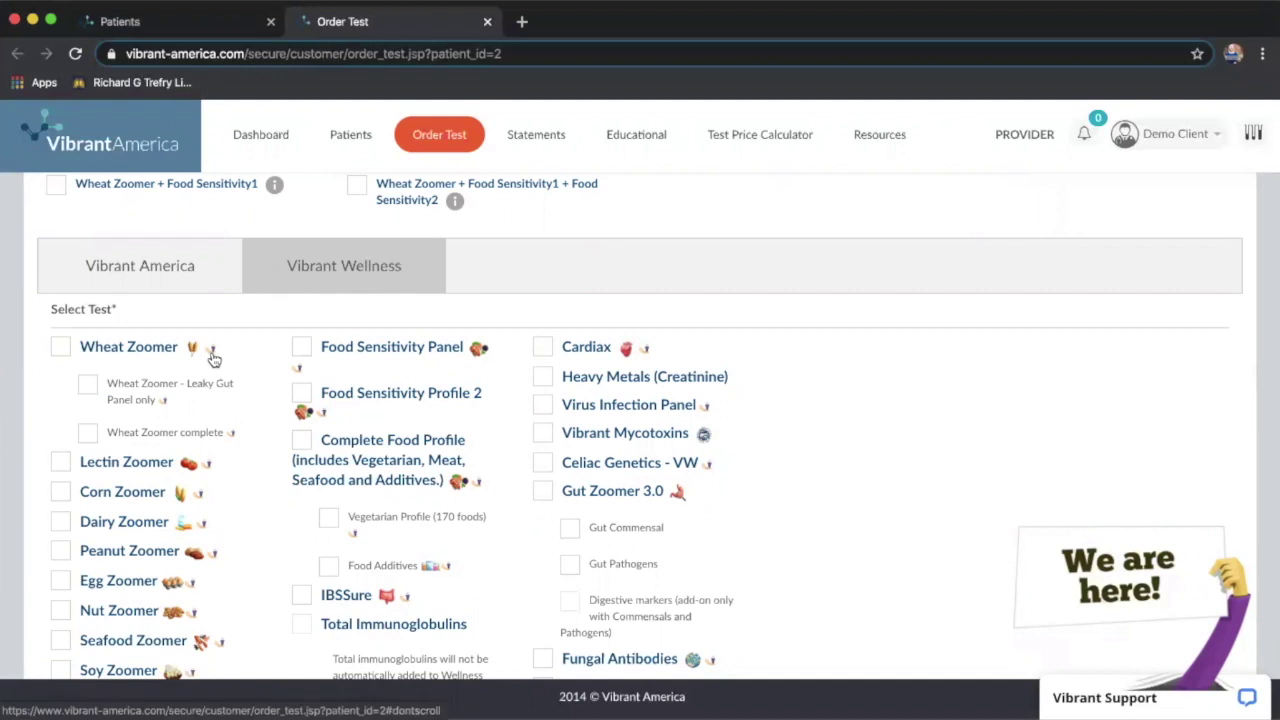
{"action": "left_click", "coordinate": [142, 272]}
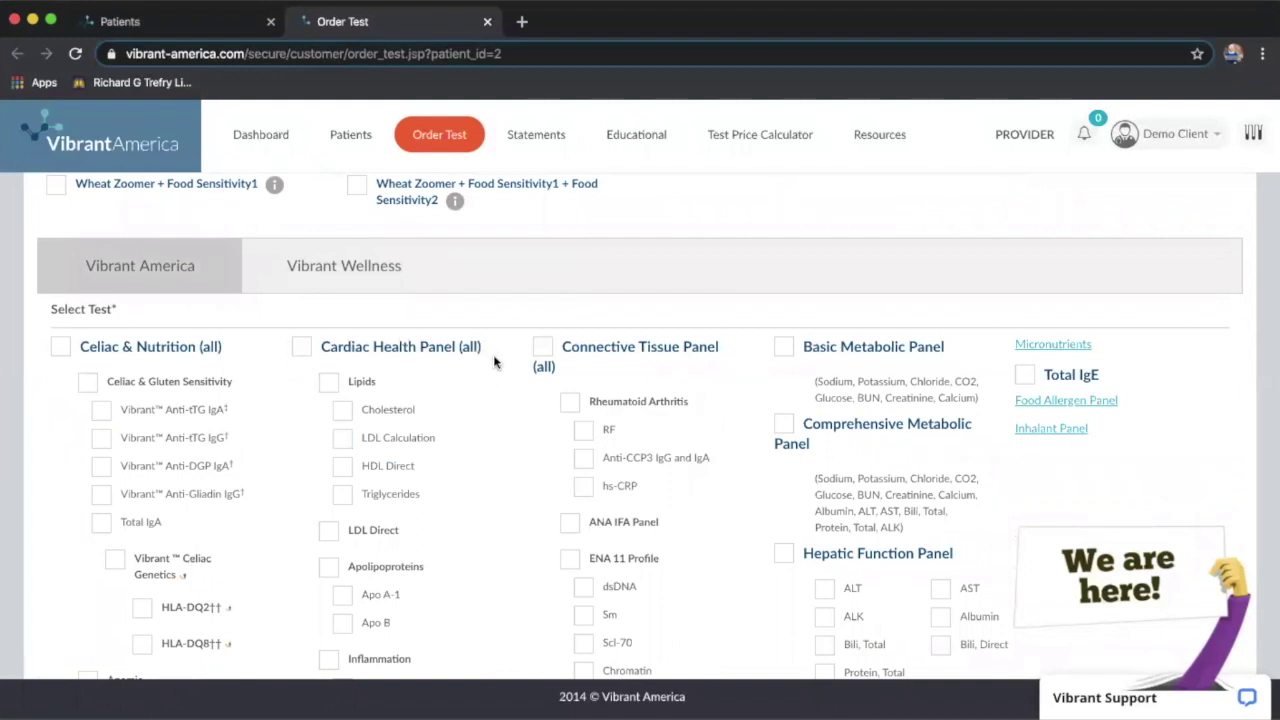
{"action": "left_click", "coordinate": [355, 277]}
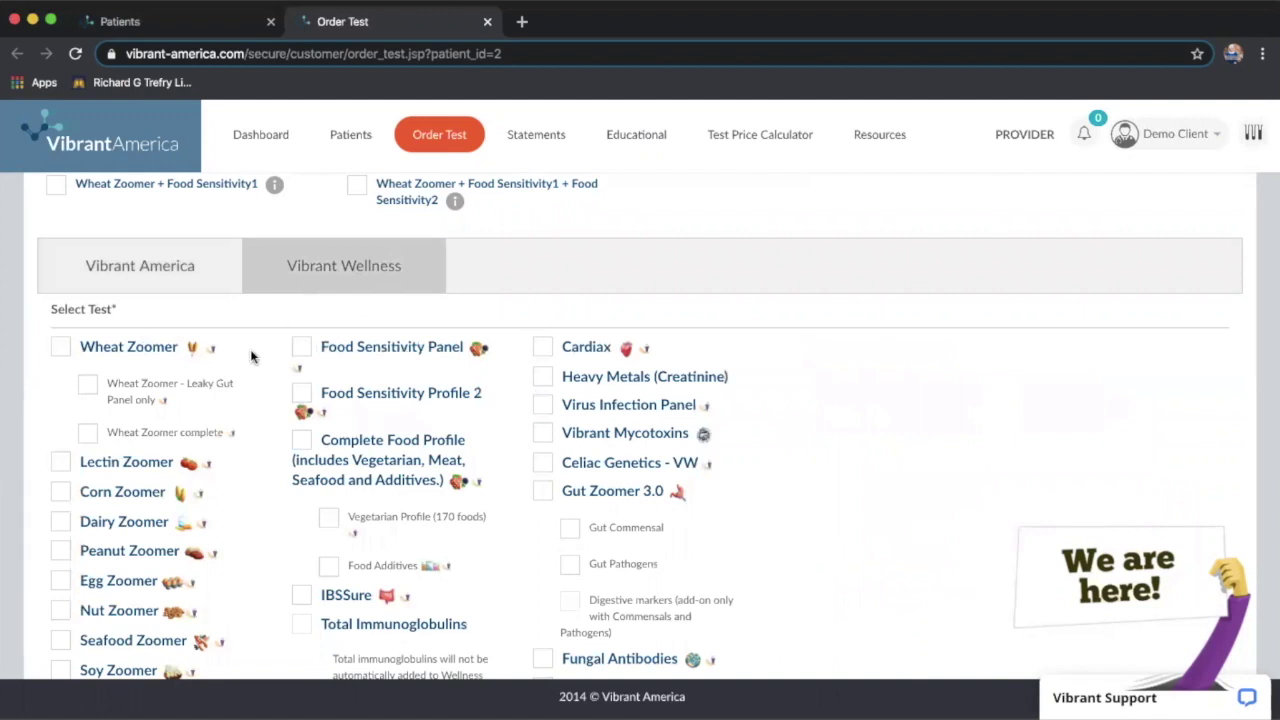
{"action": "scroll", "coordinate": [251, 356], "scroll_direction": "down", "scroll_amount": 2}
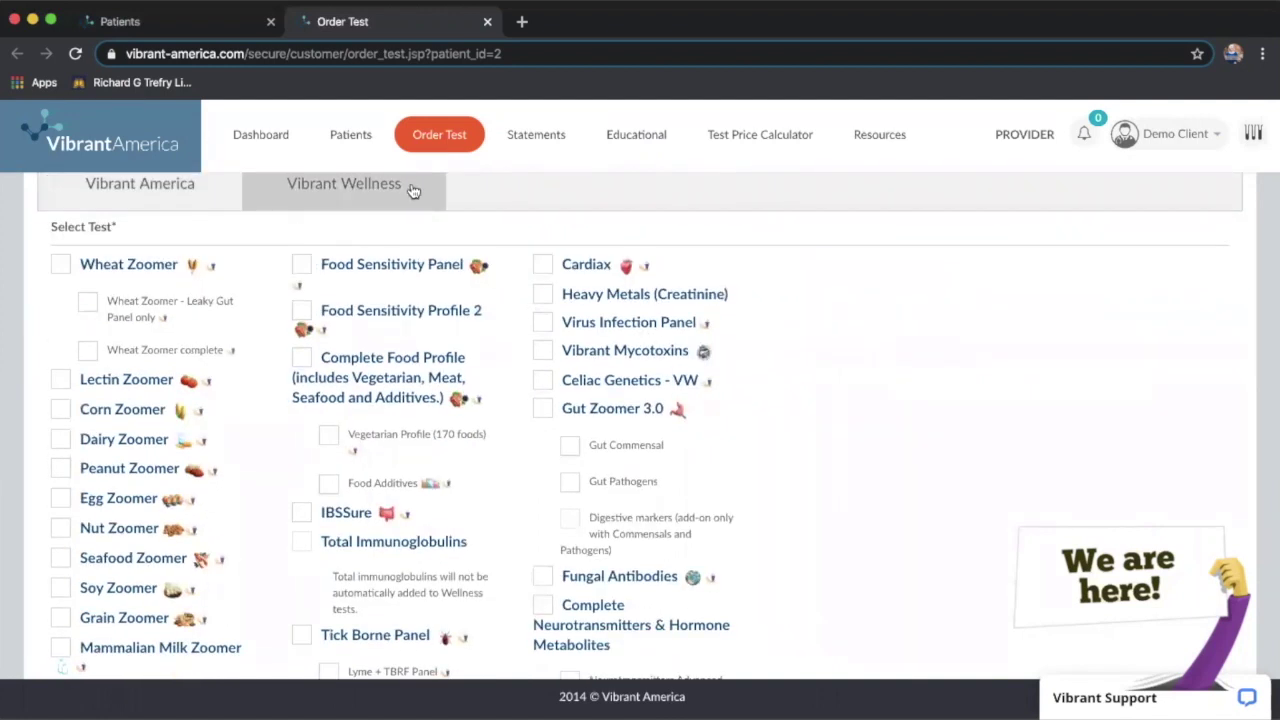
{"action": "scroll", "coordinate": [261, 496], "scroll_direction": "down", "scroll_amount": 1}
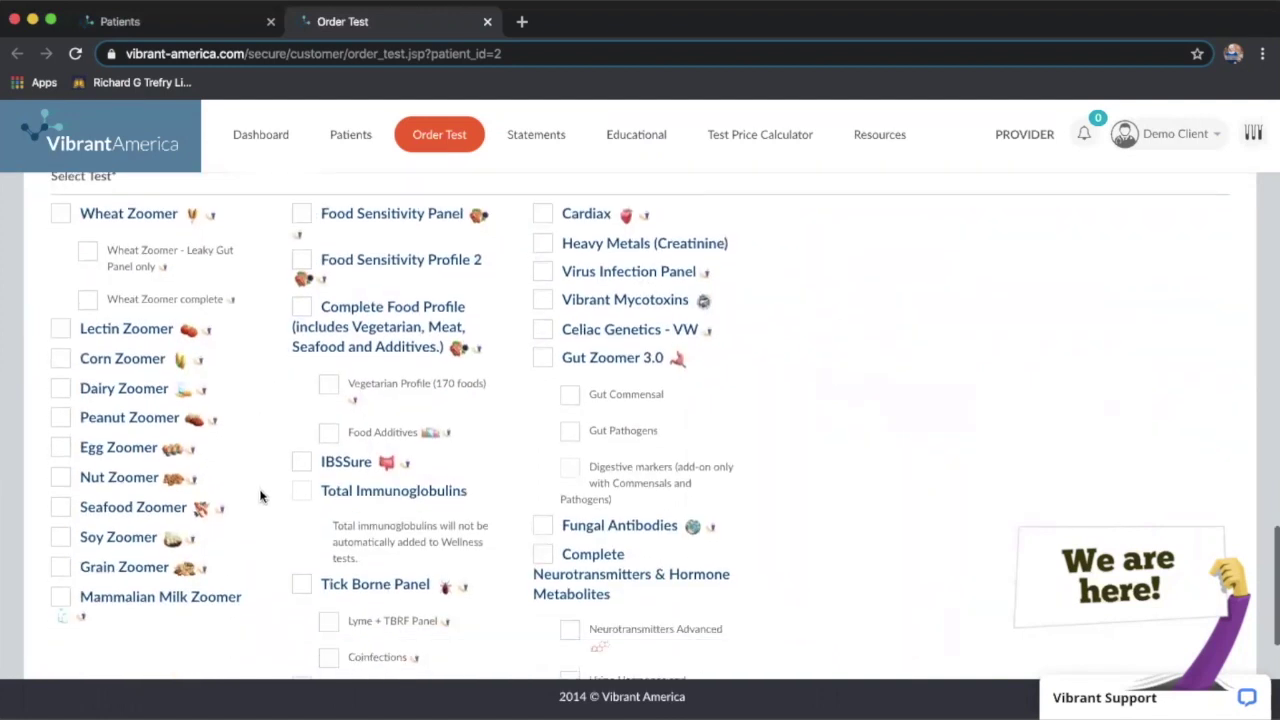
{"action": "scroll", "coordinate": [260, 496], "scroll_direction": "down", "scroll_amount": 2}
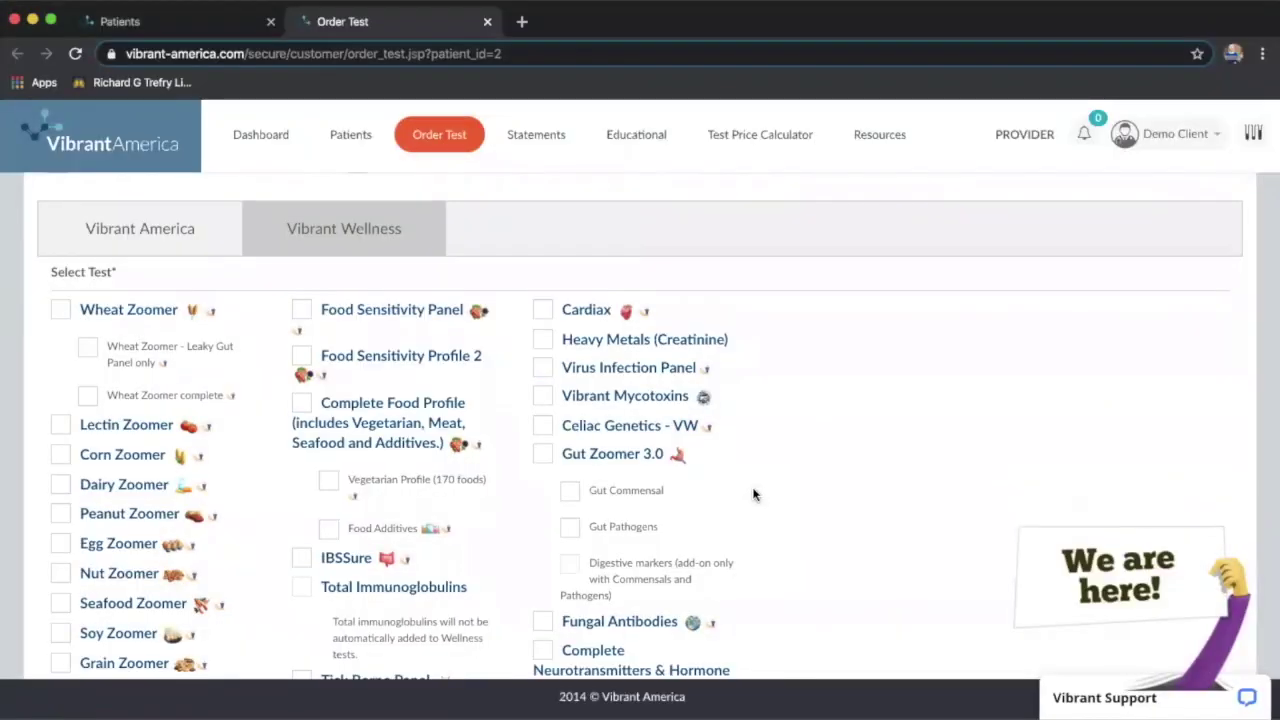
Step: Select Wheat Zoomer, the Total Tox-burden special wellness panel and Fungal Antibodies for the order
{"action": "left_click", "coordinate": [61, 310]}
{"action": "scroll", "coordinate": [502, 348], "scroll_direction": "up", "scroll_amount": 4}
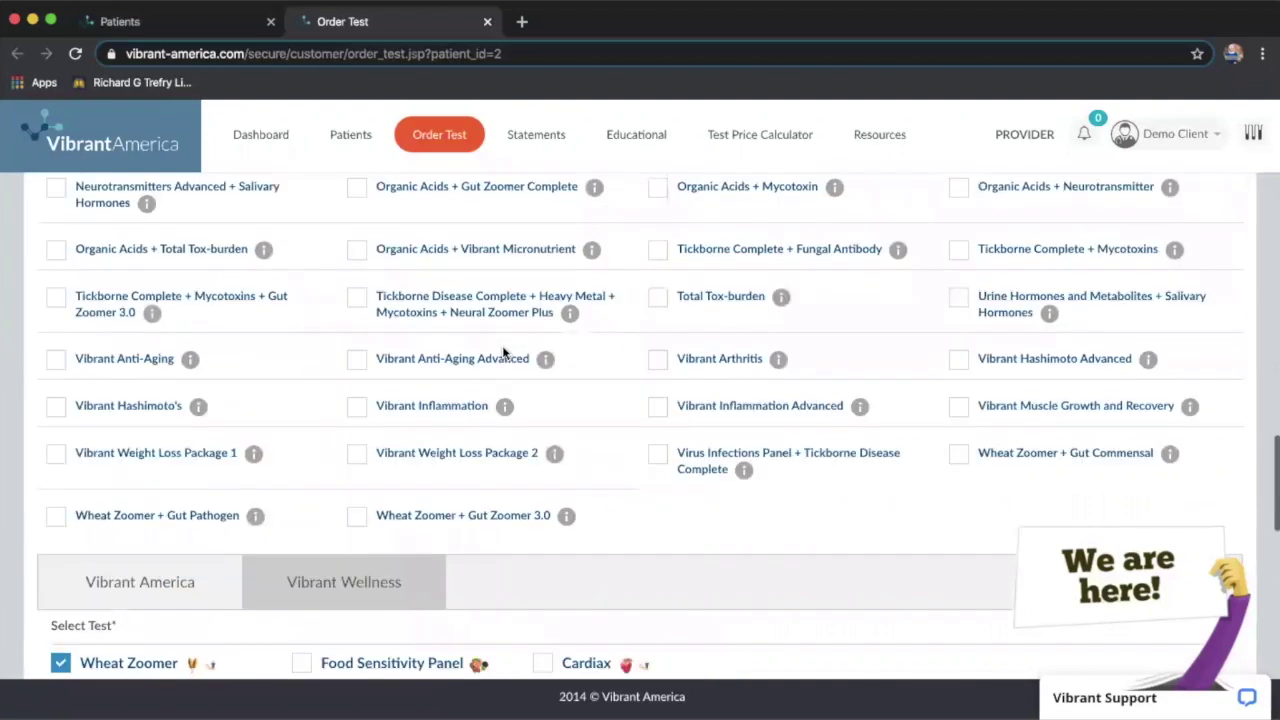
{"action": "left_click", "coordinate": [658, 340]}
{"action": "scroll", "coordinate": [602, 505], "scroll_direction": "down", "scroll_amount": 4}
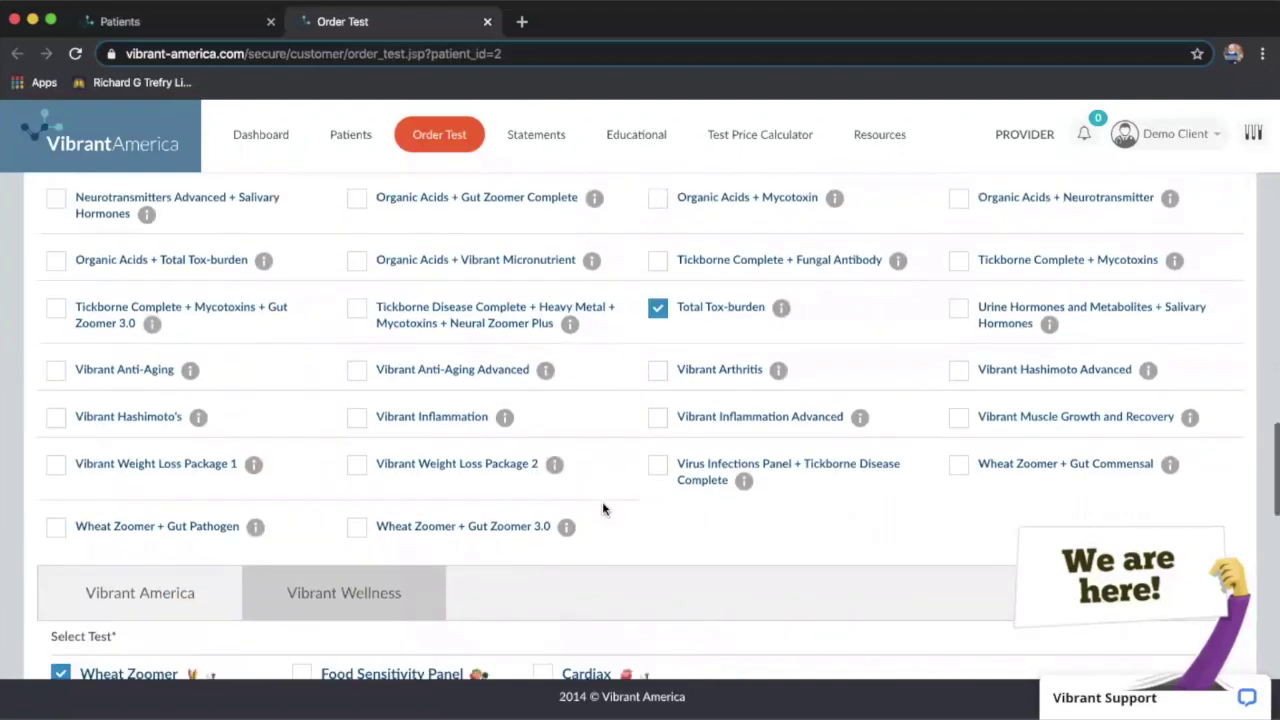
{"action": "scroll", "coordinate": [602, 501], "scroll_direction": "down", "scroll_amount": 1}
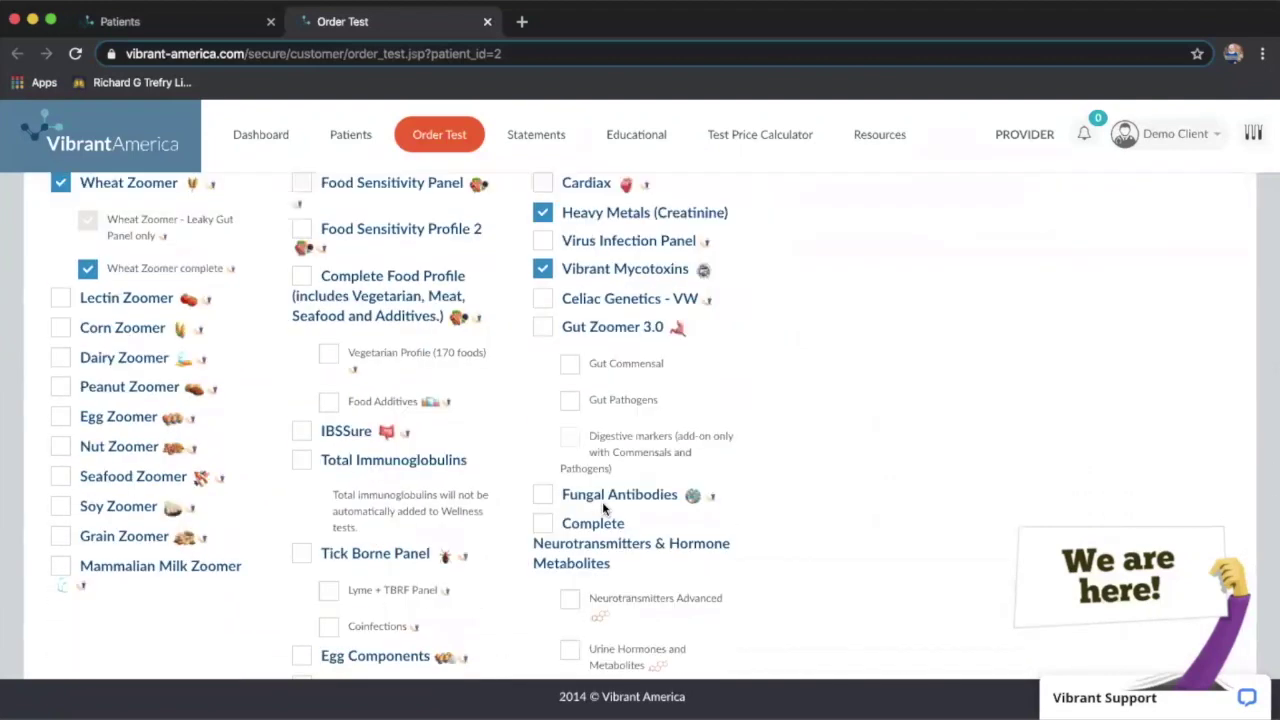
{"action": "key", "text": "space"}
{"action": "scroll", "coordinate": [817, 471], "scroll_direction": "up", "scroll_amount": 1}
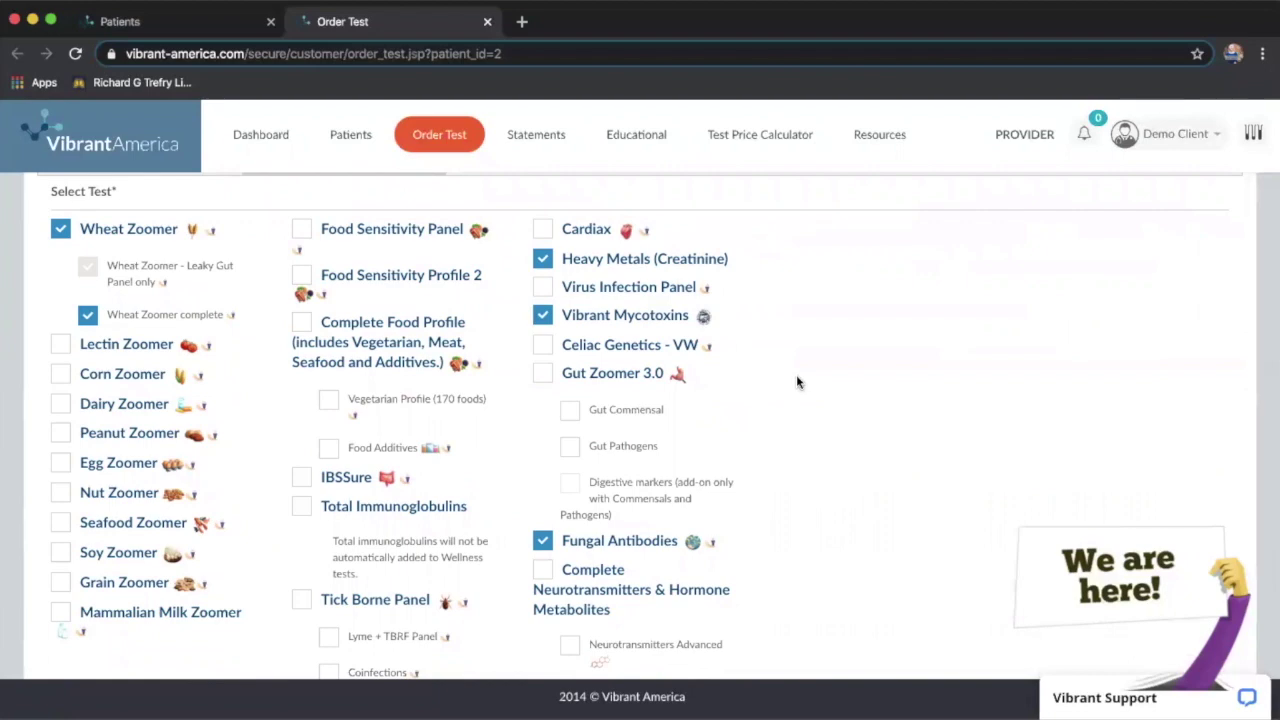
Step: Enable sending the DBS kit to the patient in the required tubes section
{"action": "scroll", "coordinate": [755, 555], "scroll_direction": "down", "scroll_amount": 10}
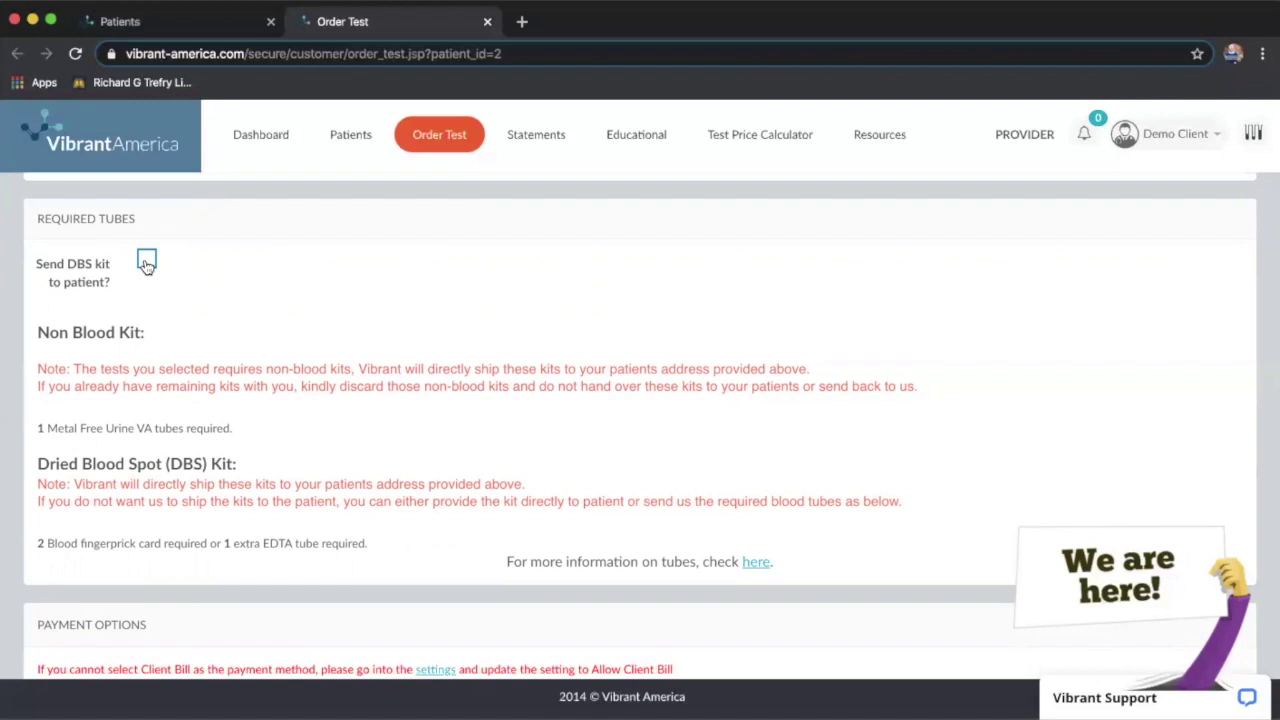
{"action": "left_click", "coordinate": [146, 262]}
{"action": "scroll", "coordinate": [292, 420], "scroll_direction": "down", "scroll_amount": 1}
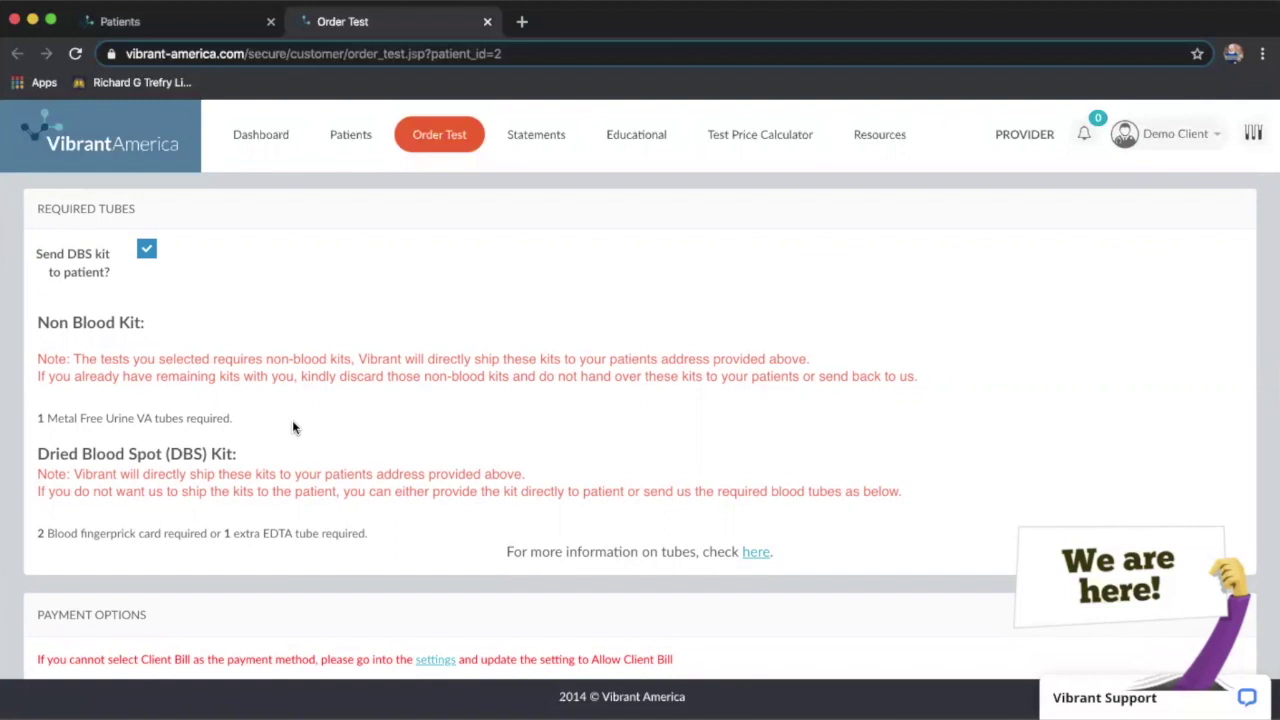
{"action": "left_click", "coordinate": [146, 250]}
{"action": "left_click", "coordinate": [146, 251]}
{"action": "left_click", "coordinate": [146, 251]}
{"action": "left_click", "coordinate": [146, 254]}
{"action": "scroll", "coordinate": [213, 412], "scroll_direction": "down", "scroll_amount": 1}
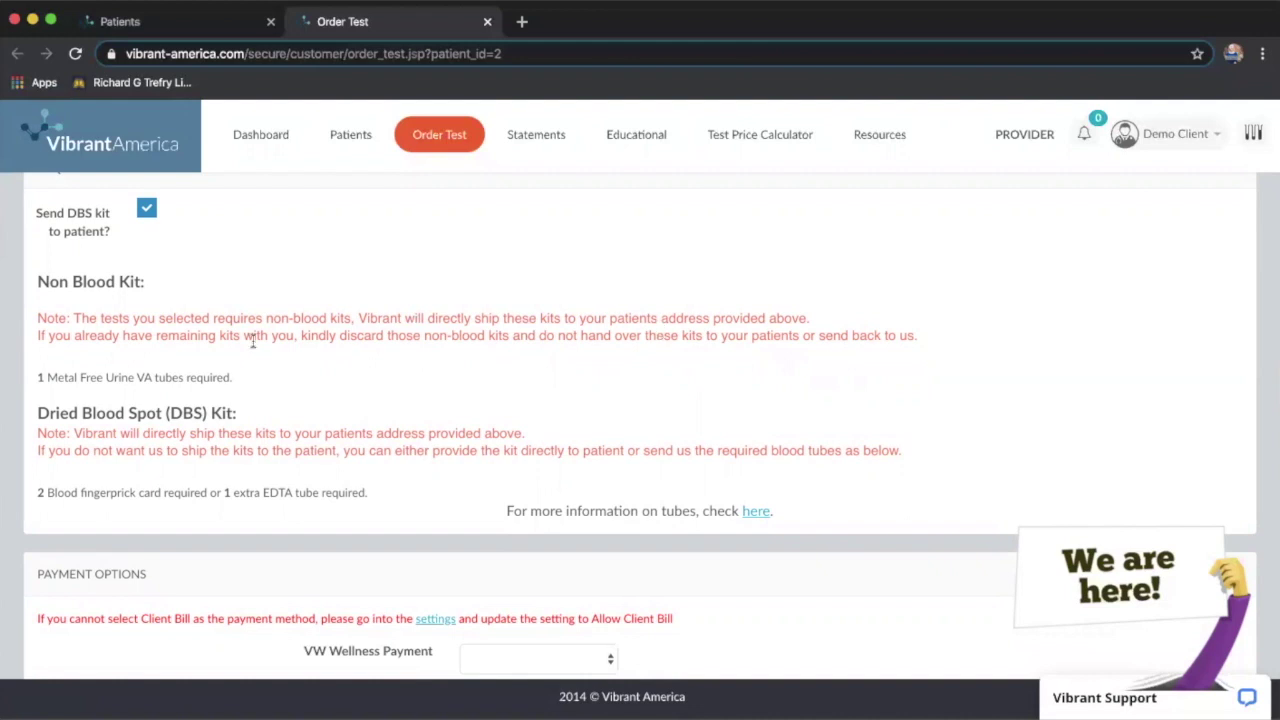
Step: Review the order form again, from the patient and test selections down to the required kits and payment options
{"action": "scroll", "coordinate": [252, 340], "scroll_direction": "down", "scroll_amount": 2}
{"action": "scroll", "coordinate": [251, 342], "scroll_direction": "down", "scroll_amount": 2}
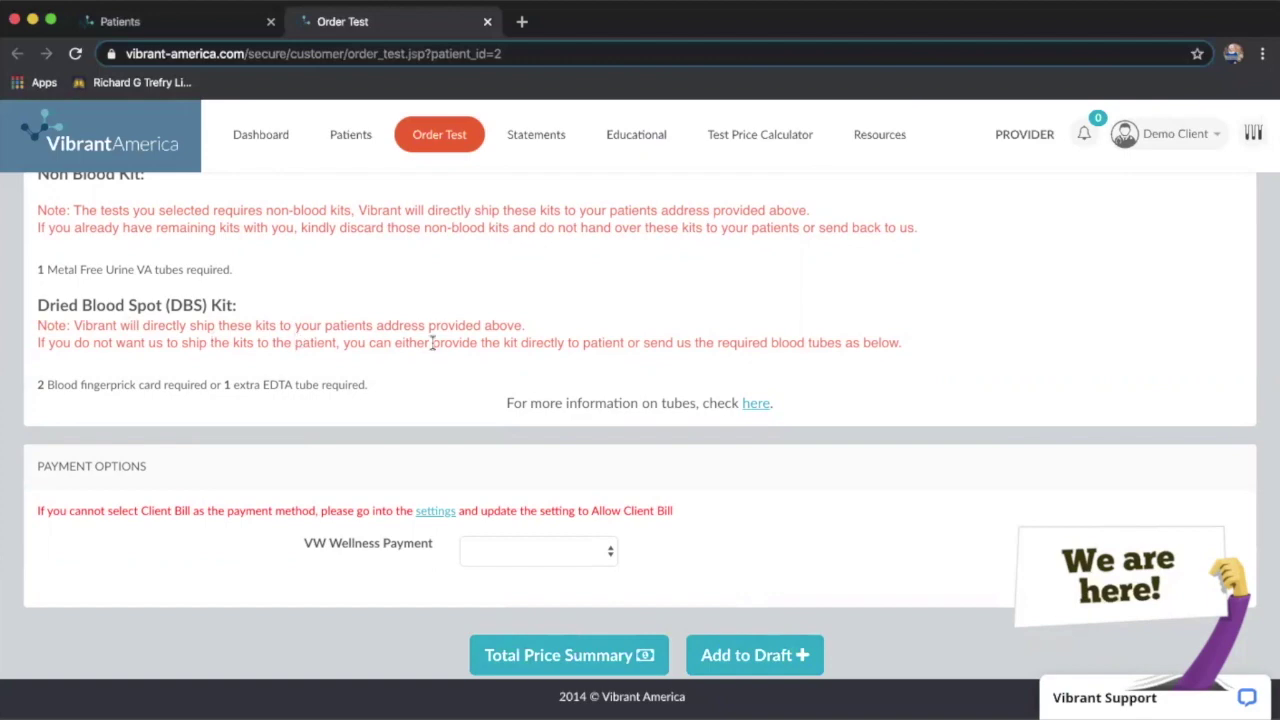
{"action": "scroll", "coordinate": [432, 343], "scroll_direction": "up", "scroll_amount": 20}
{"action": "scroll", "coordinate": [432, 349], "scroll_direction": "up", "scroll_amount": 12}
{"action": "scroll", "coordinate": [432, 349], "scroll_direction": "up", "scroll_amount": 2}
{"action": "scroll", "coordinate": [432, 349], "scroll_direction": "down", "scroll_amount": 2}
{"action": "scroll", "coordinate": [432, 349], "scroll_direction": "down", "scroll_amount": 20}
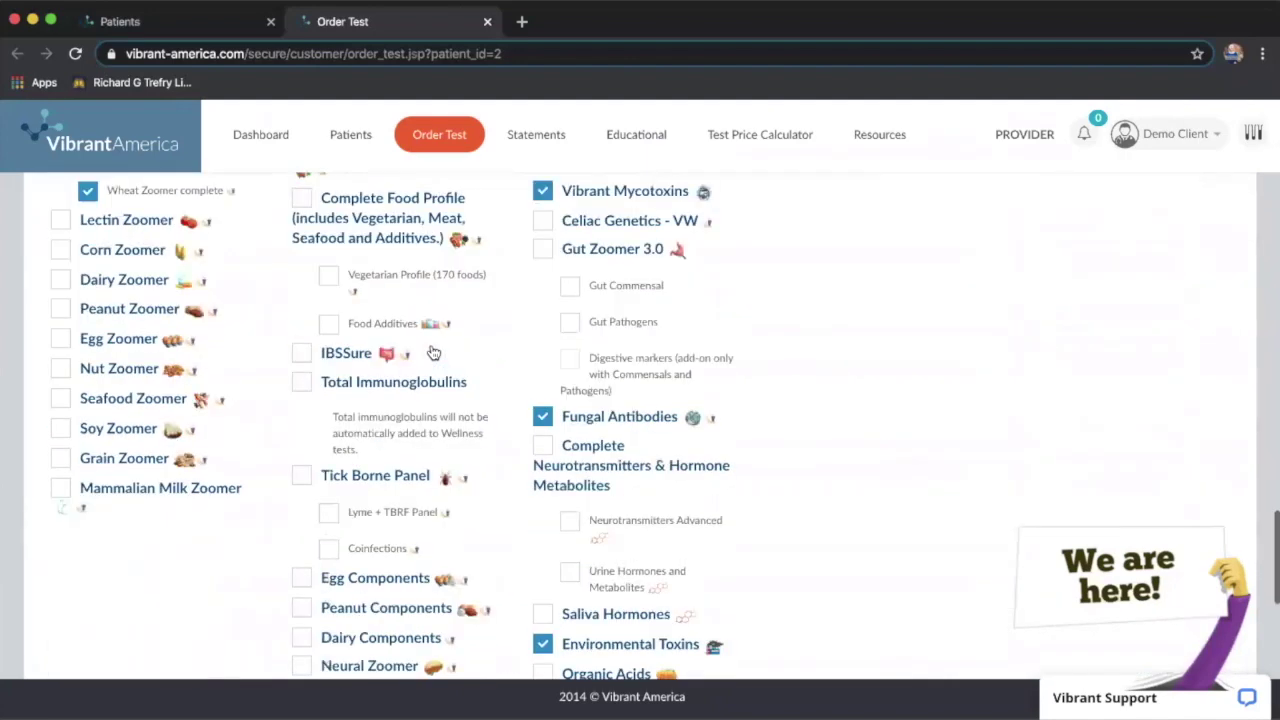
{"action": "scroll", "coordinate": [432, 352], "scroll_direction": "down", "scroll_amount": 15}
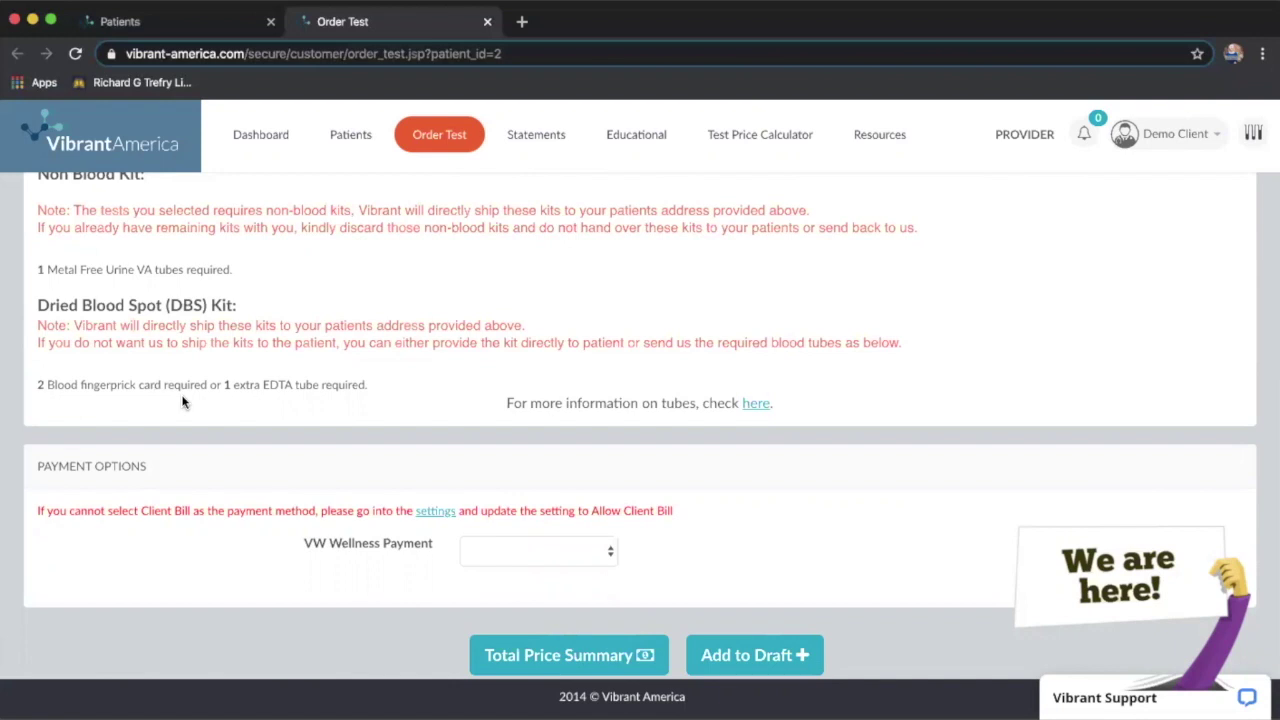
Step: Open the additional tube information and examine the specimen collection, processing and shipping instructions
{"action": "left_click", "coordinate": [756, 403]}
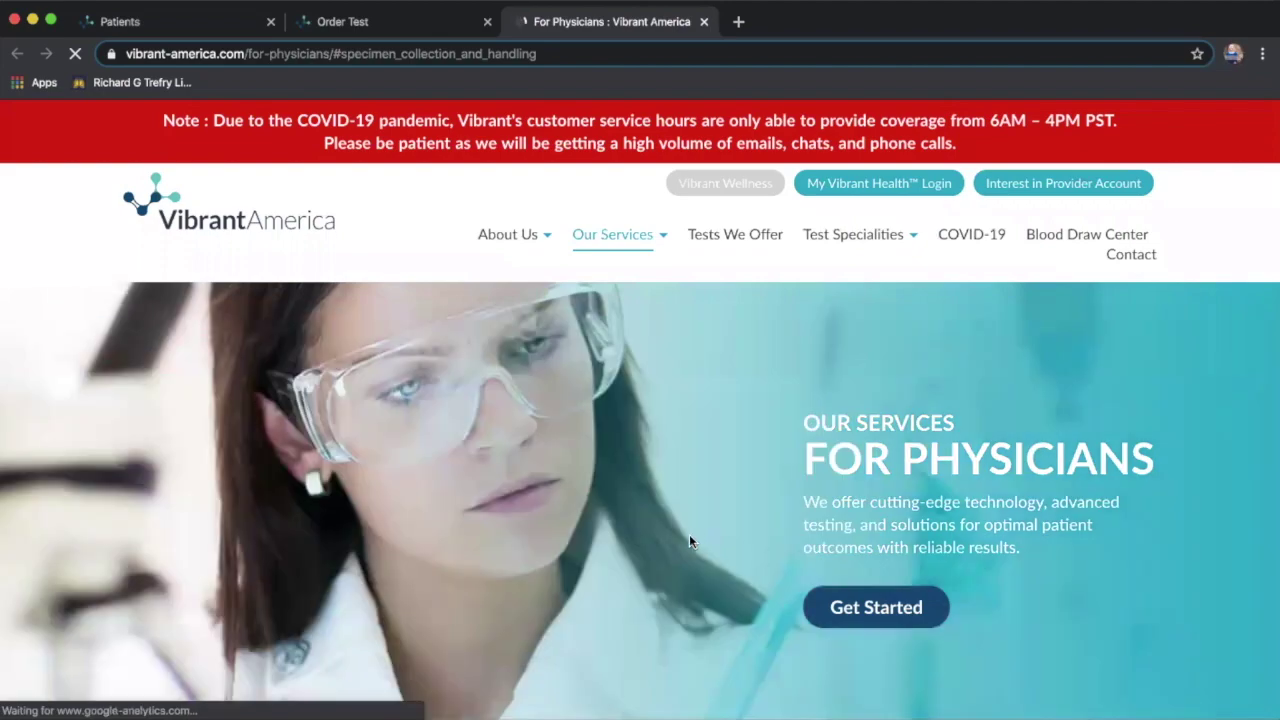
{"action": "scroll", "coordinate": [689, 541], "scroll_direction": "down", "scroll_amount": 10}
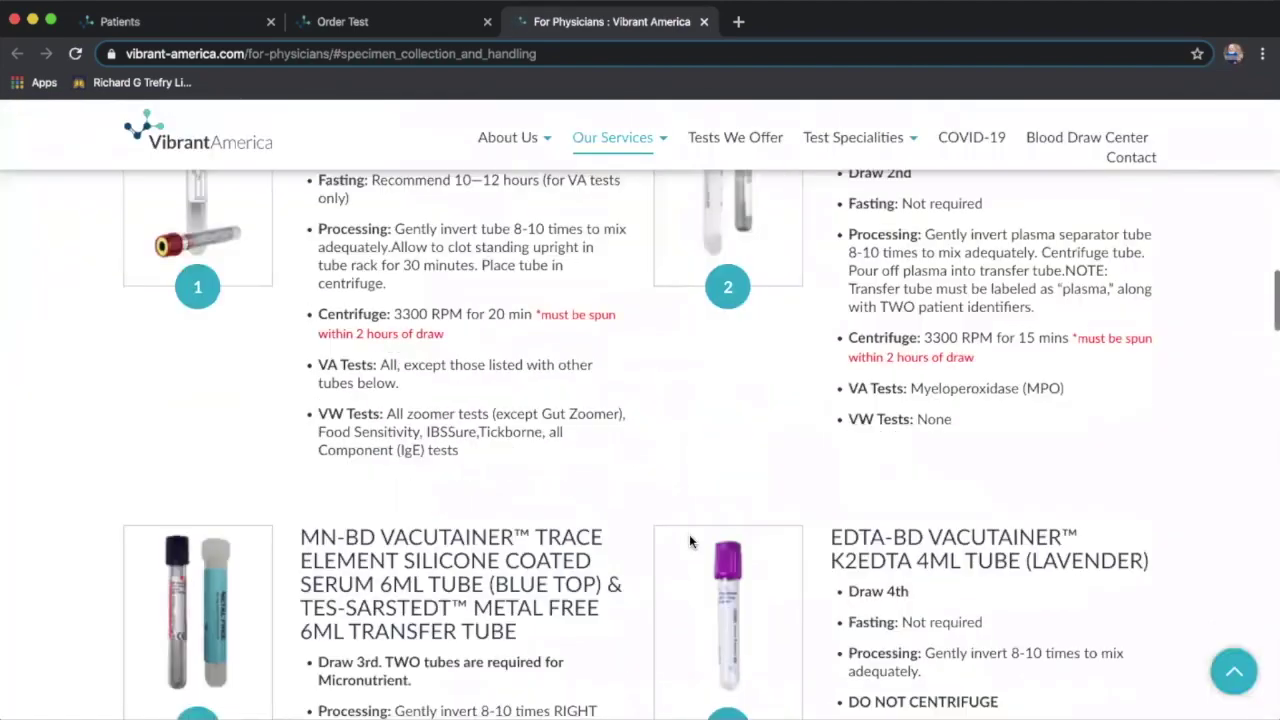
{"action": "scroll", "coordinate": [689, 540], "scroll_direction": "down", "scroll_amount": 4}
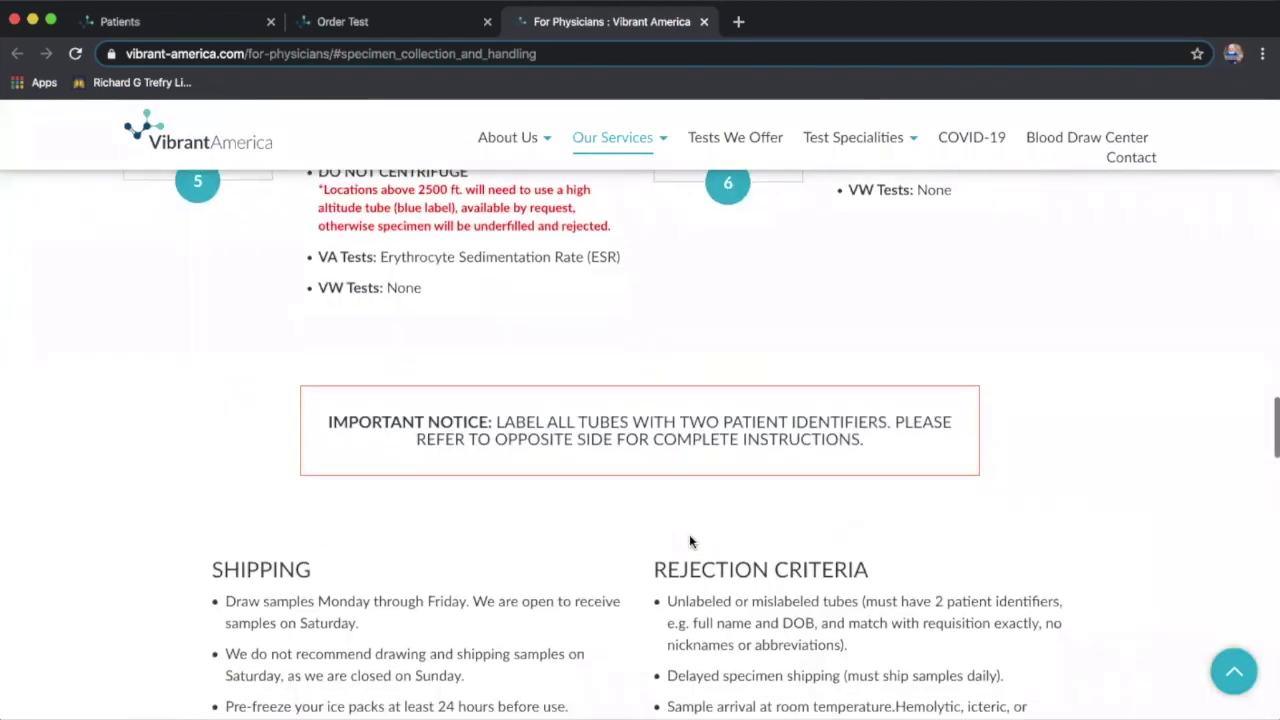
{"action": "scroll", "coordinate": [689, 540], "scroll_direction": "up", "scroll_amount": 5}
Step: Return to the order form and set VW Wellness Payment to Patient Self Pay - Credit
{"action": "left_click", "coordinate": [395, 12]}
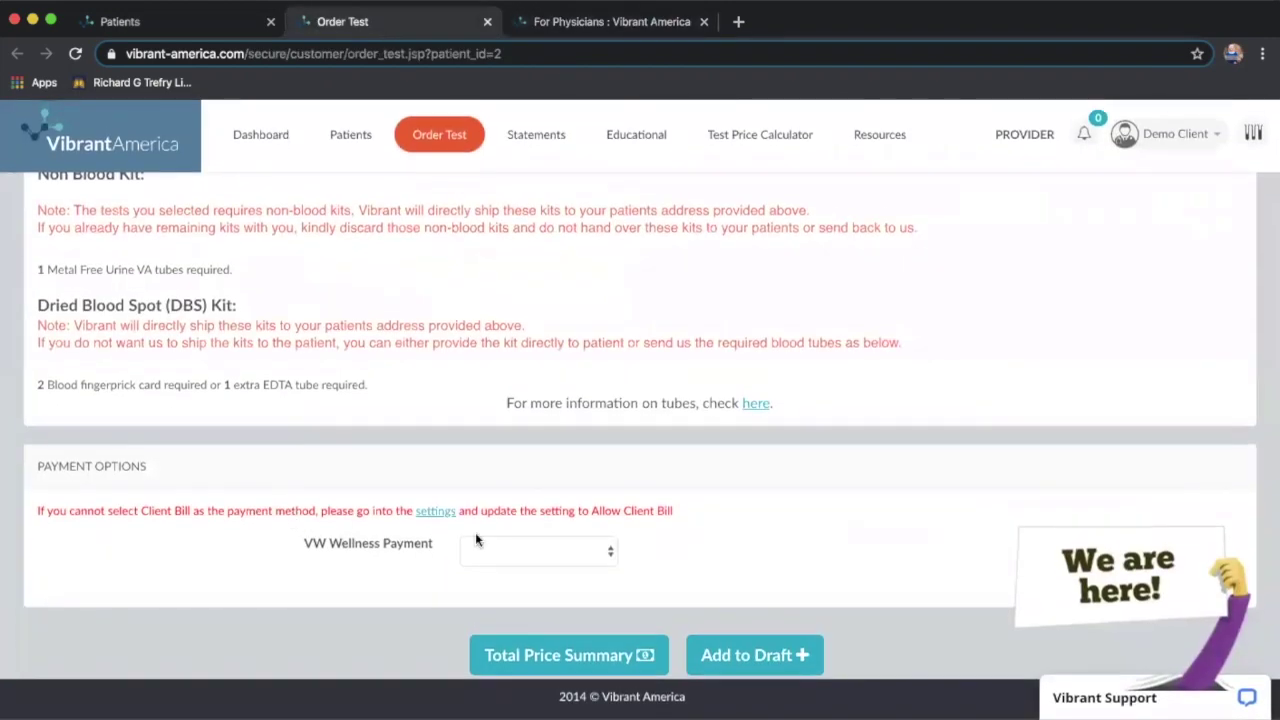
{"action": "left_click", "coordinate": [532, 547]}
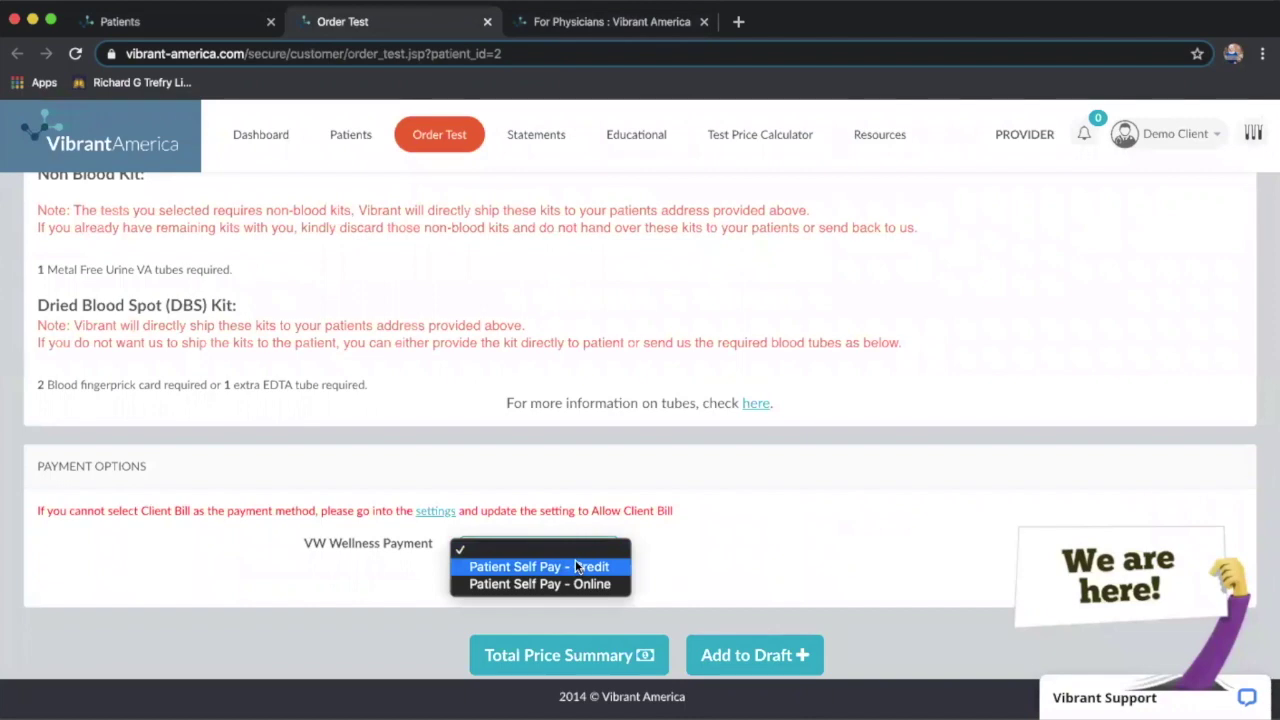
{"action": "left_click", "coordinate": [576, 566]}
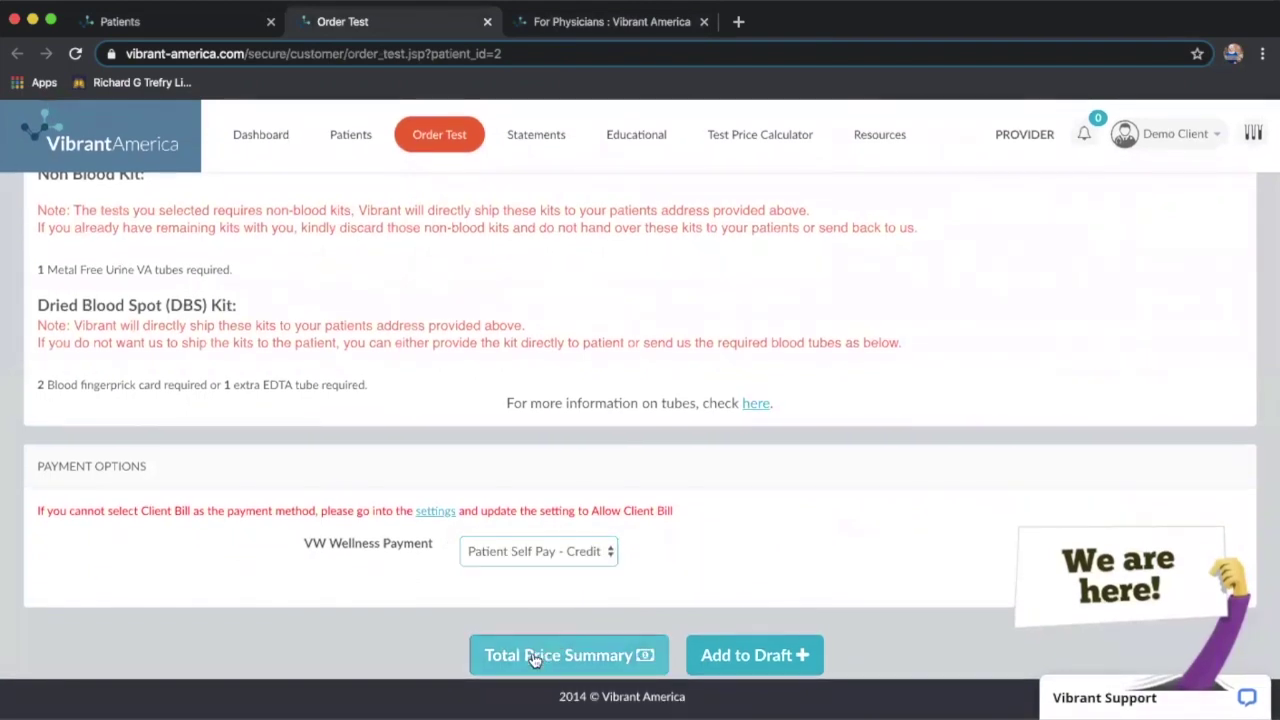
Step: Open the total price summary and review the ordered tests, suggested combos and order completion options
{"action": "left_click", "coordinate": [533, 657]}
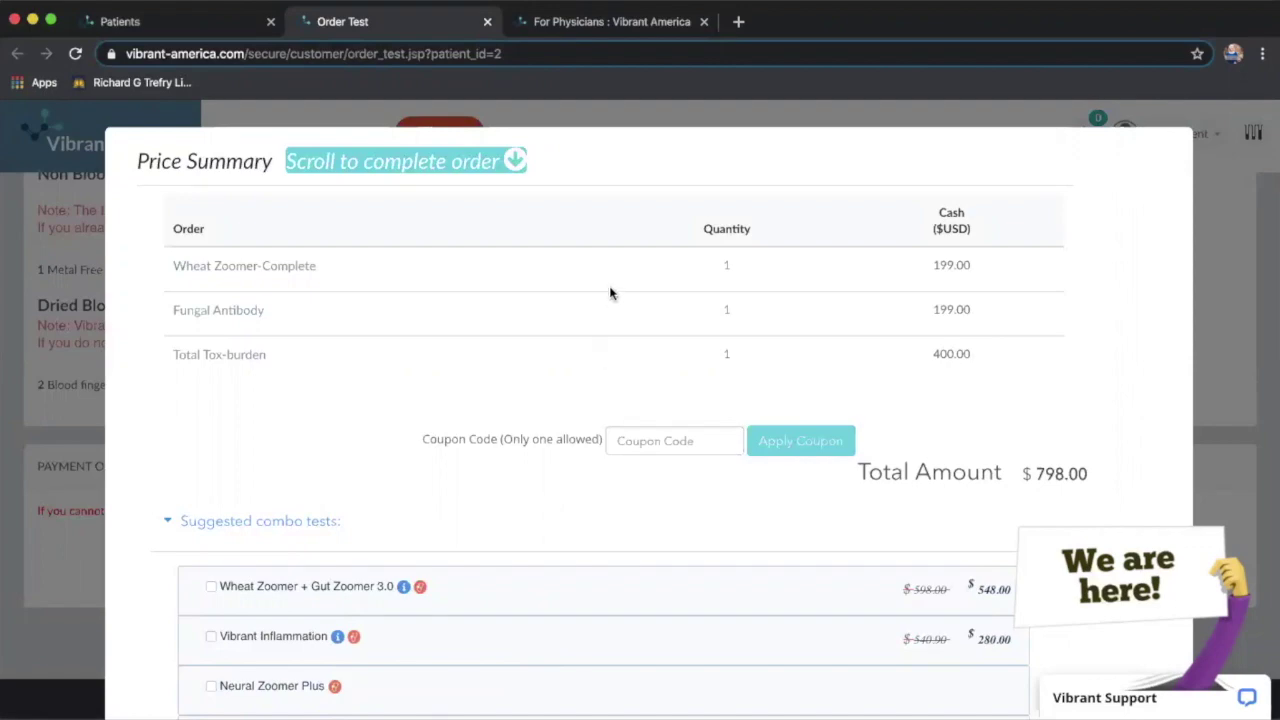
{"action": "scroll", "coordinate": [490, 388], "scroll_direction": "down", "scroll_amount": 3}
{"action": "scroll", "coordinate": [490, 388], "scroll_direction": "down", "scroll_amount": 10}
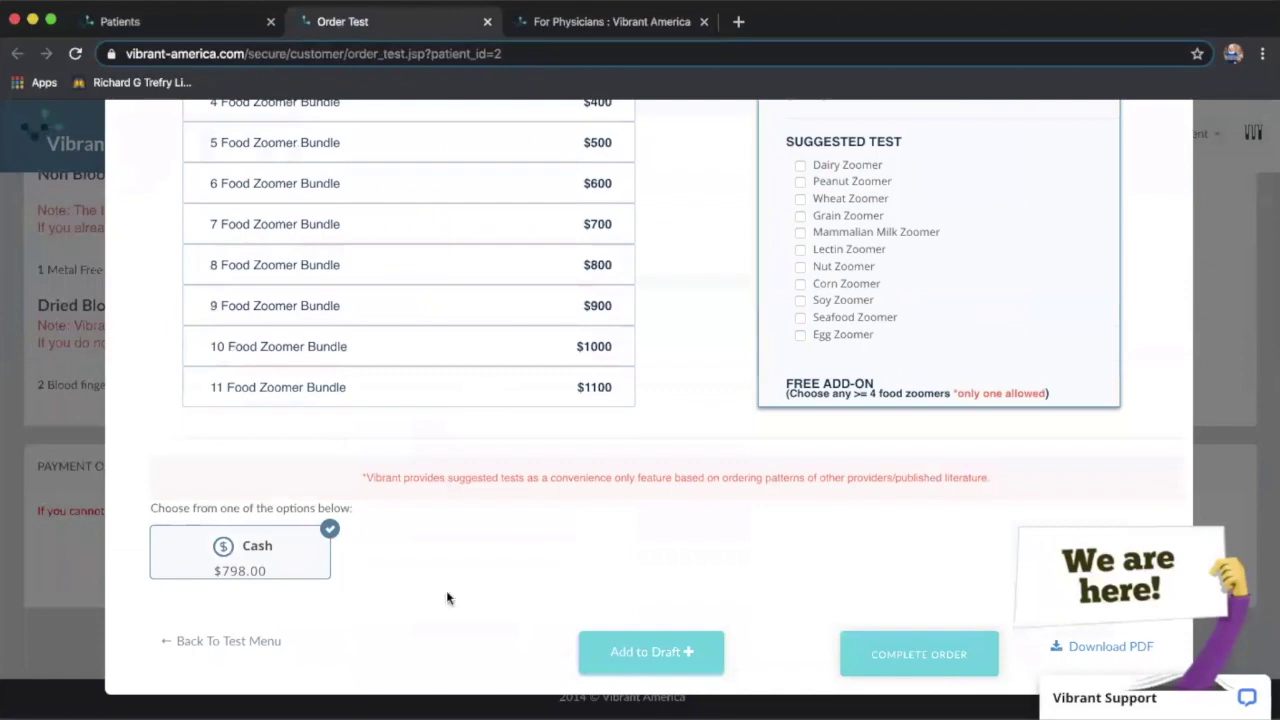
Step: Check the ordered tests and total in the price summary, and complete the order with the Cash option
{"action": "scroll", "coordinate": [330, 508], "scroll_direction": "up", "scroll_amount": 15}
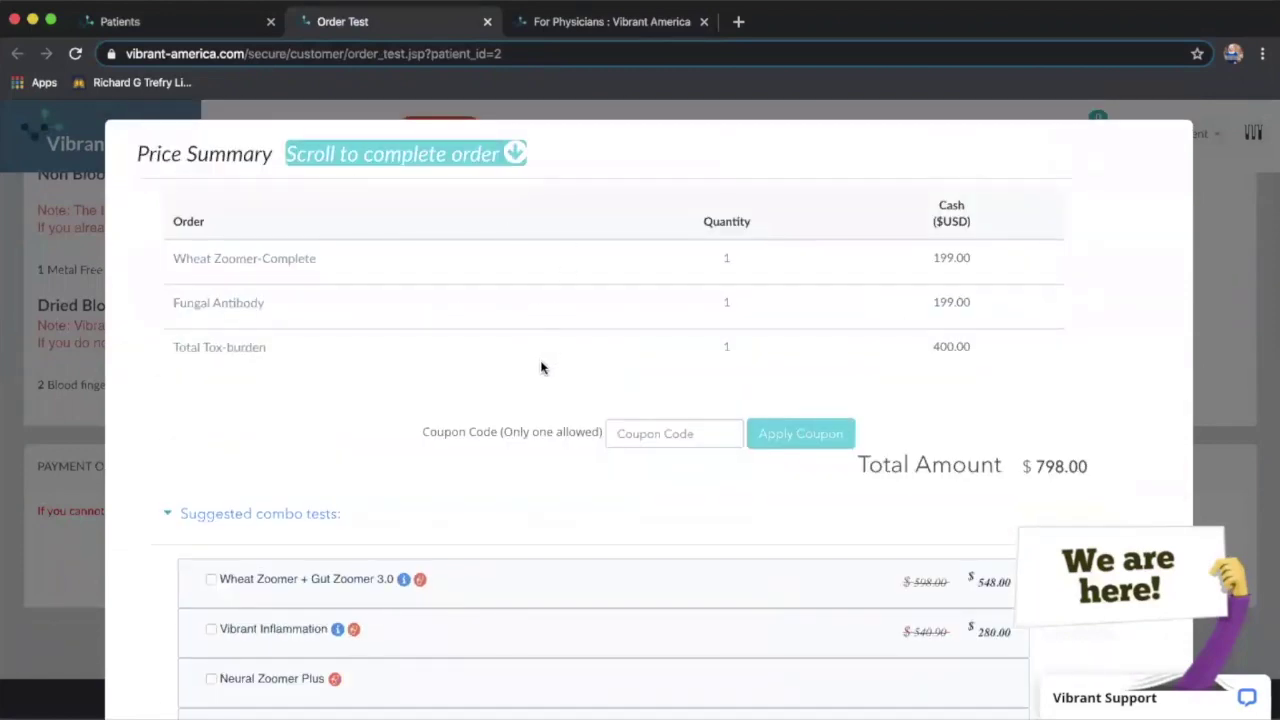
{"action": "scroll", "coordinate": [540, 363], "scroll_direction": "down", "scroll_amount": 15}
{"action": "left_click", "coordinate": [928, 654]}
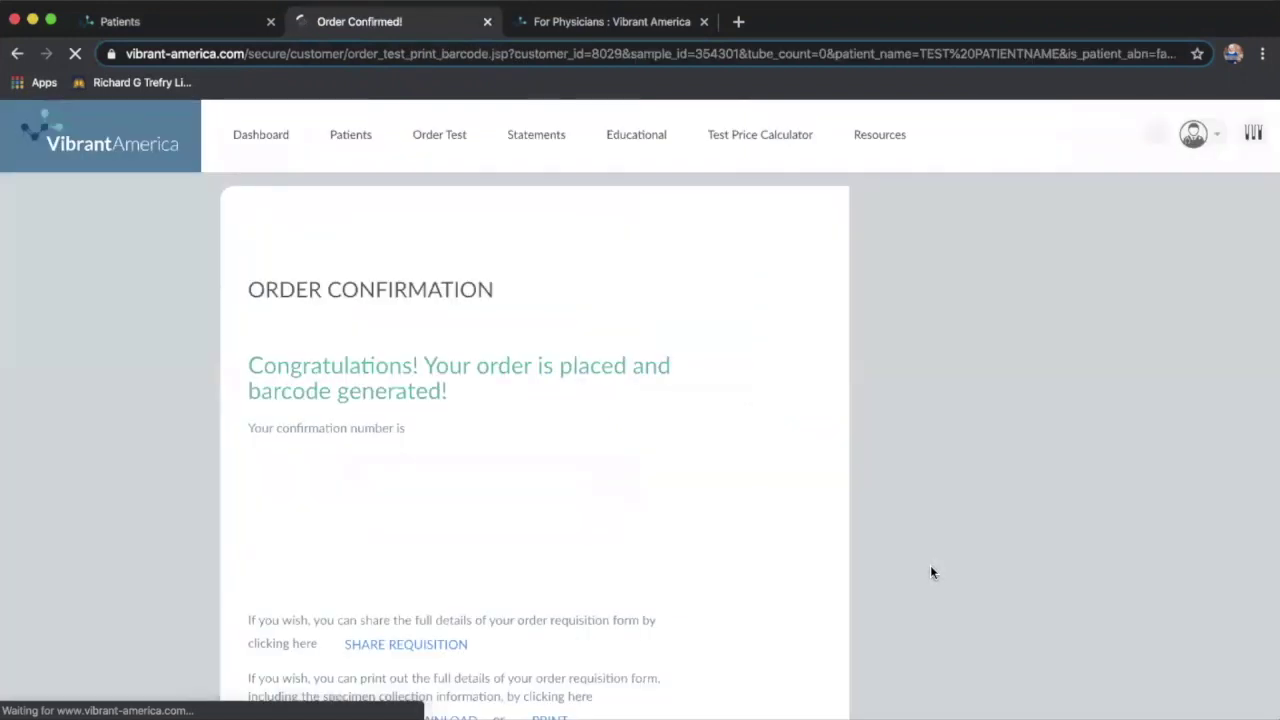
Step: Download only the specimen information from the order confirmation and open the downloaded PDF
{"action": "scroll", "coordinate": [674, 543], "scroll_direction": "down", "scroll_amount": 5}
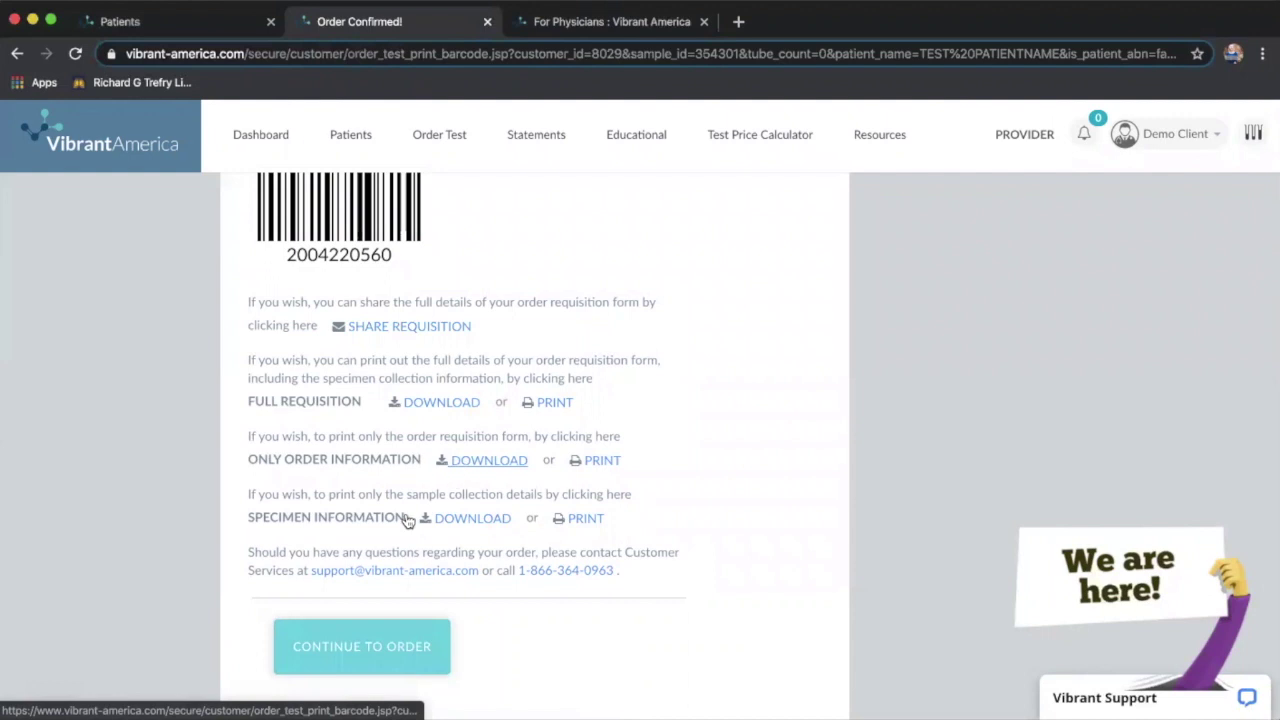
{"action": "left_click", "coordinate": [472, 518]}
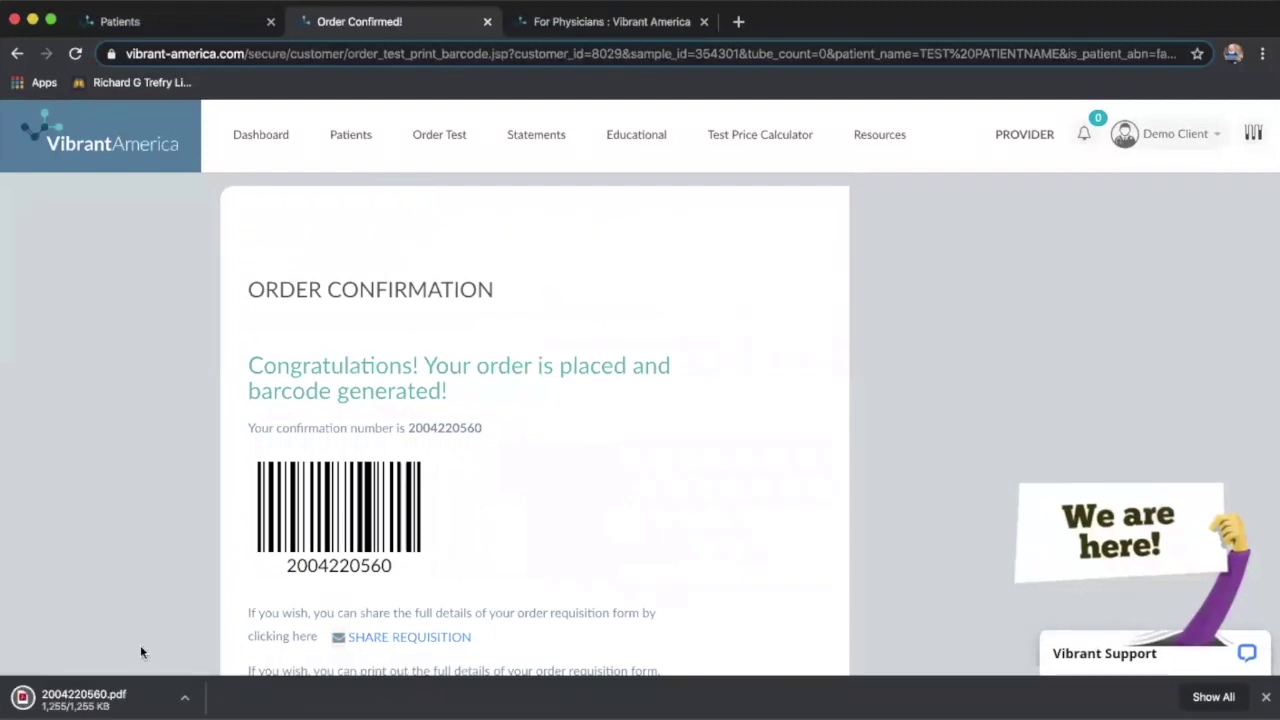
{"action": "left_click", "coordinate": [84, 697]}
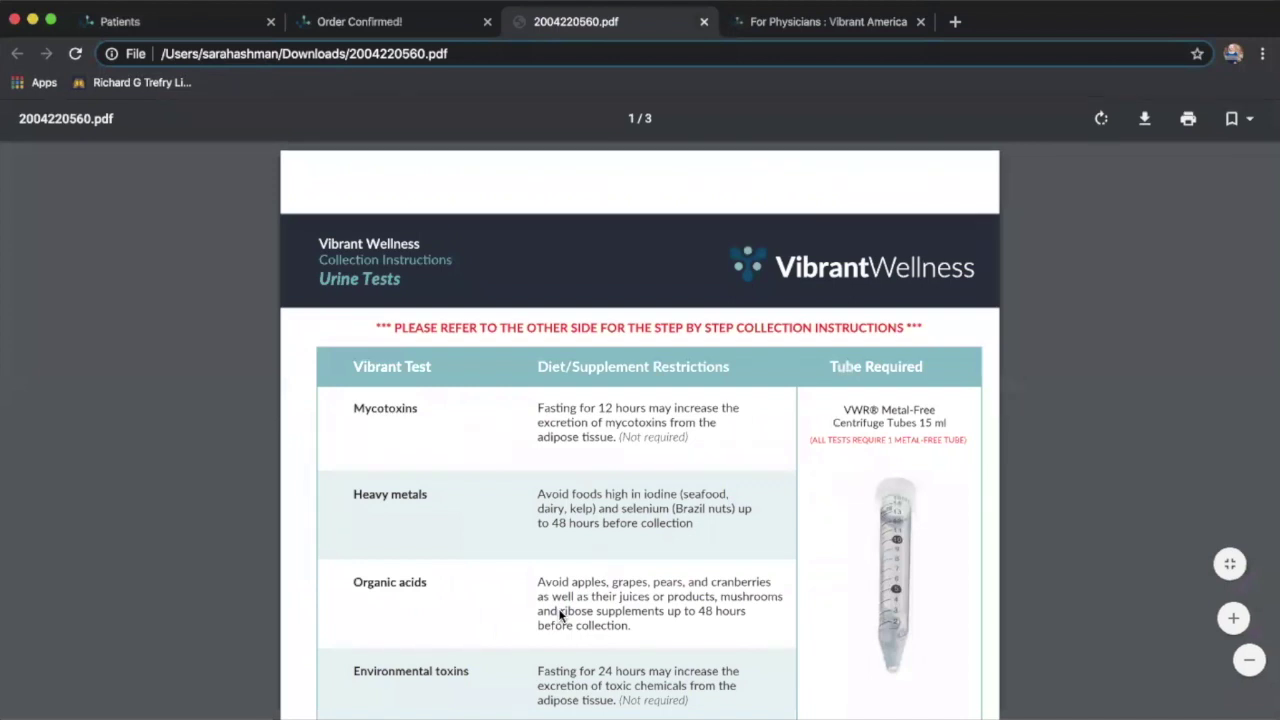
Step: Read through the PDF's urine test and dried blood spot collection instructions, including the sample acceptance criteria
{"action": "scroll", "coordinate": [563, 612], "scroll_direction": "down", "scroll_amount": 3}
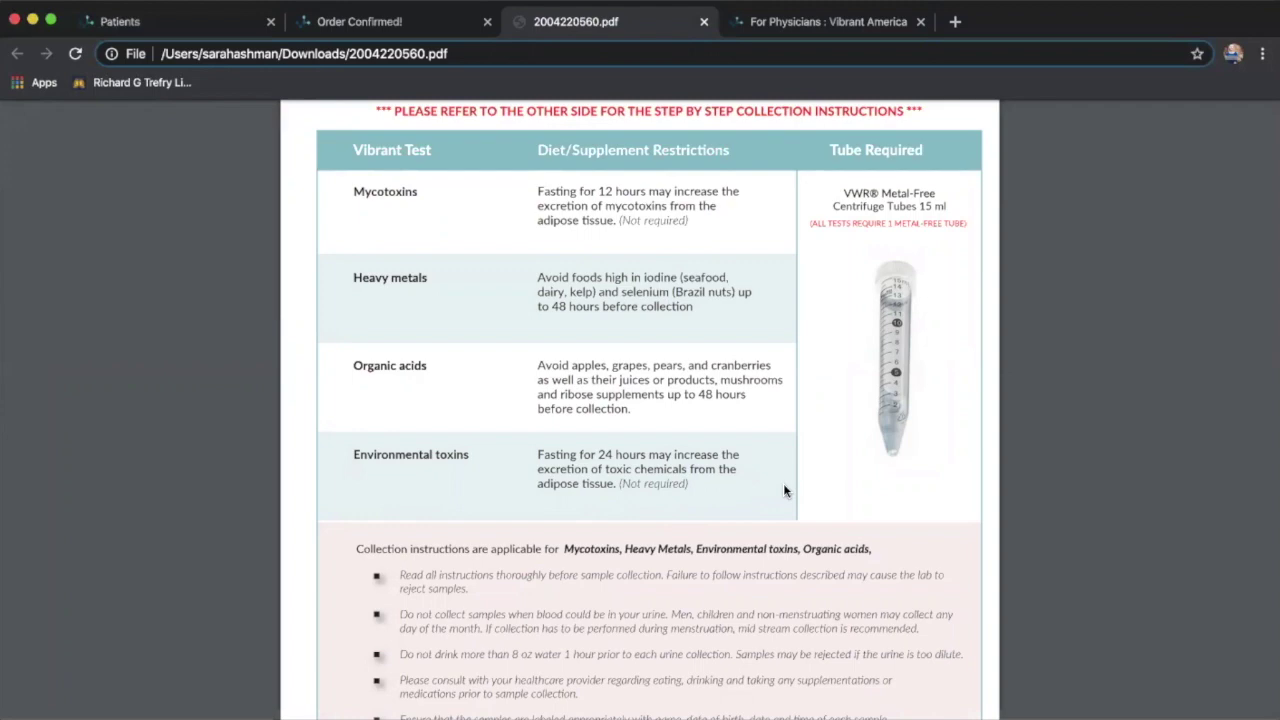
{"action": "scroll", "coordinate": [784, 490], "scroll_direction": "down", "scroll_amount": 7}
{"action": "scroll", "coordinate": [783, 490], "scroll_direction": "down", "scroll_amount": 7}
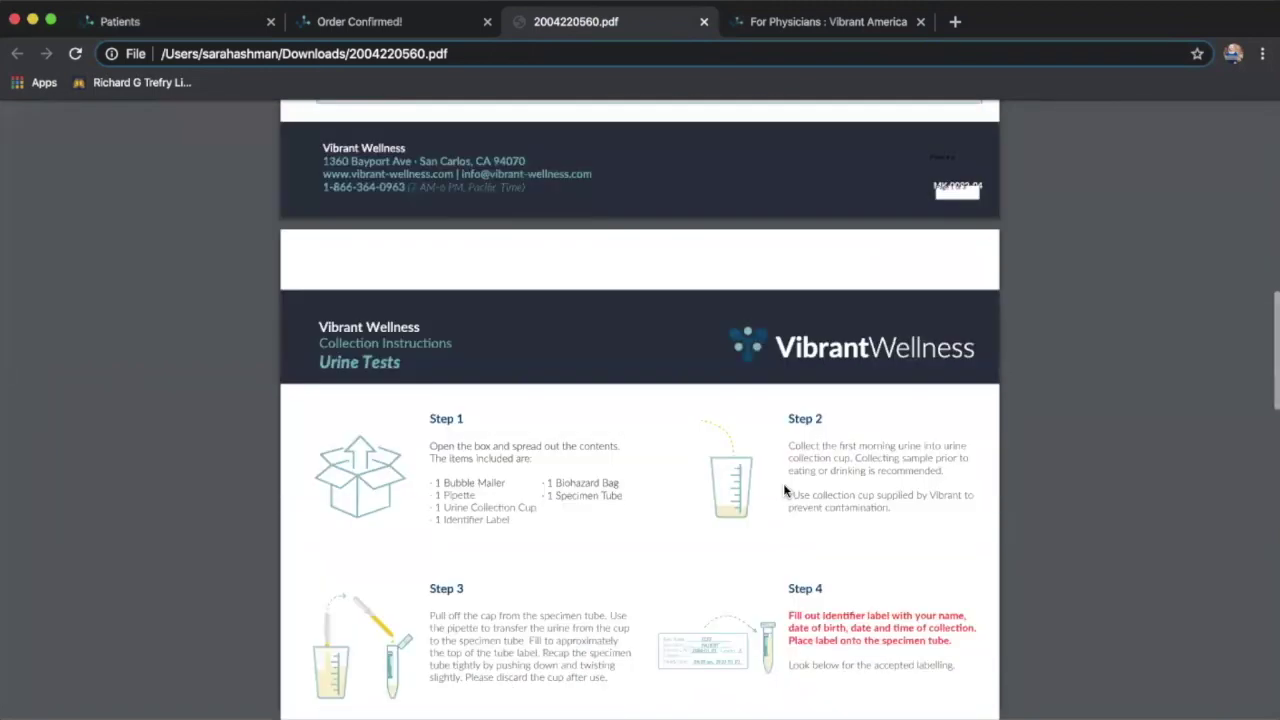
{"action": "scroll", "coordinate": [783, 490], "scroll_direction": "down", "scroll_amount": 14}
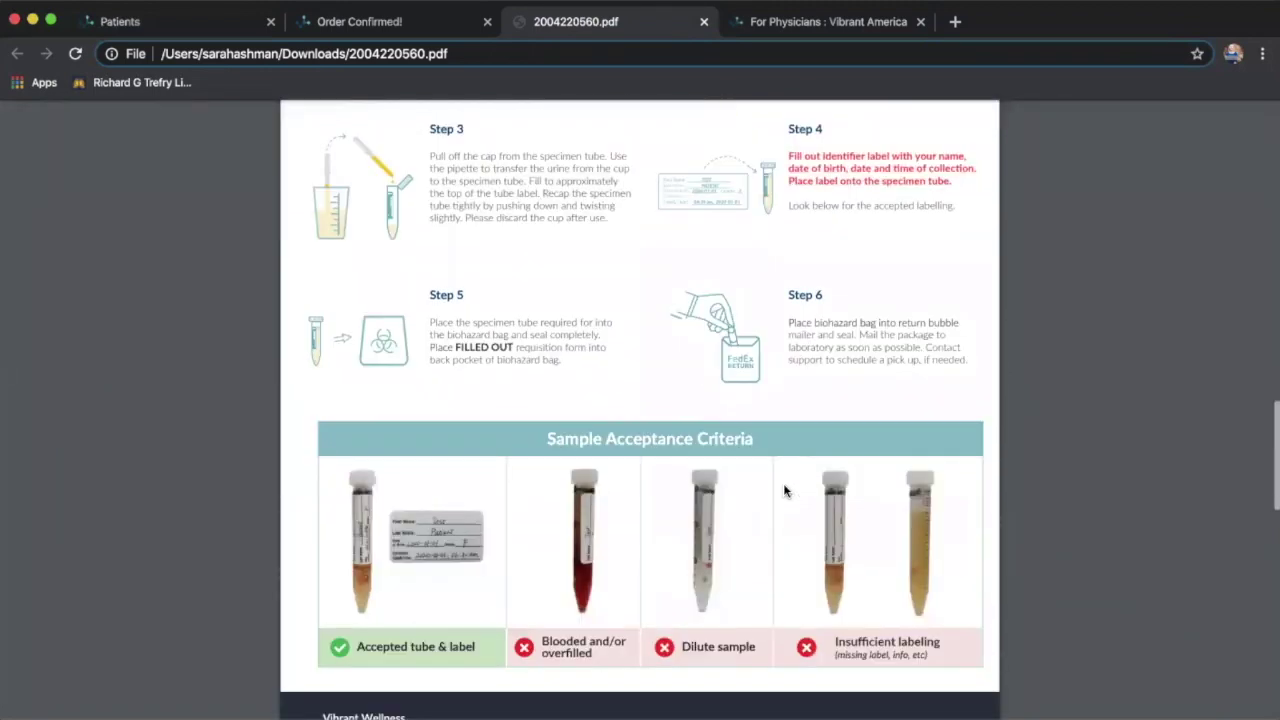
{"action": "scroll", "coordinate": [783, 483], "scroll_direction": "down", "scroll_amount": 3}
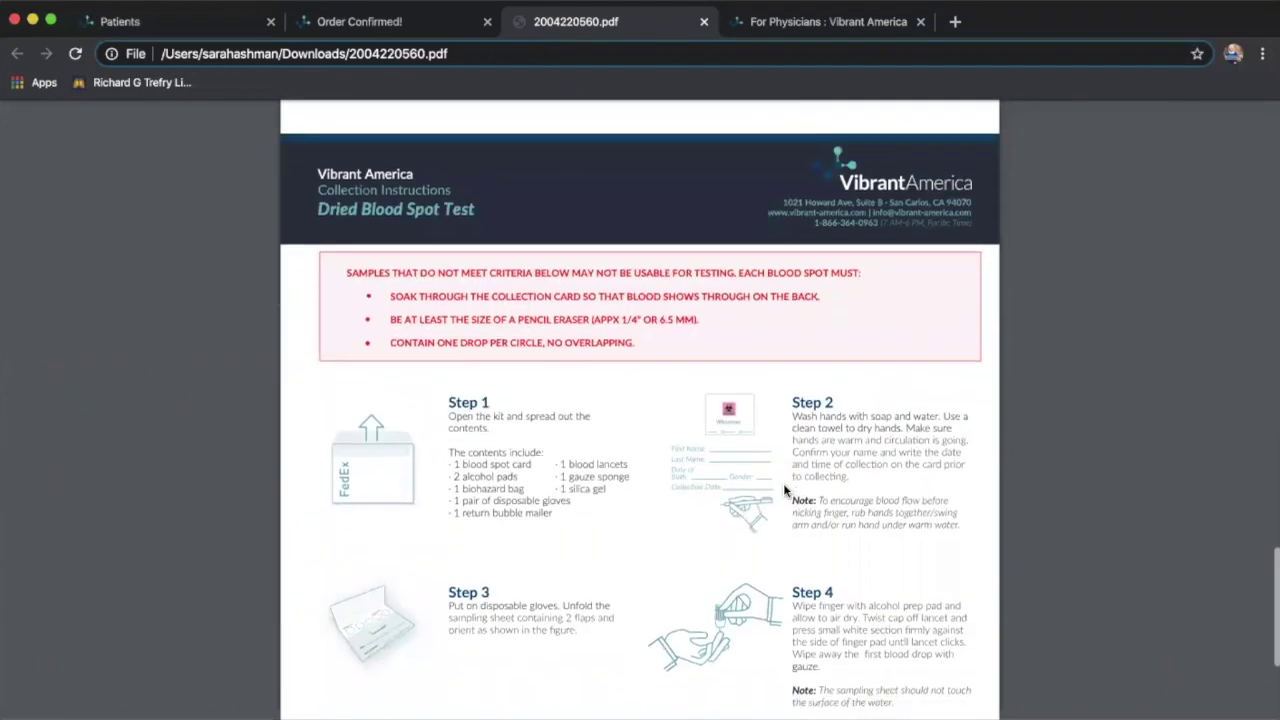
{"action": "scroll", "coordinate": [785, 490], "scroll_direction": "down", "scroll_amount": 4}
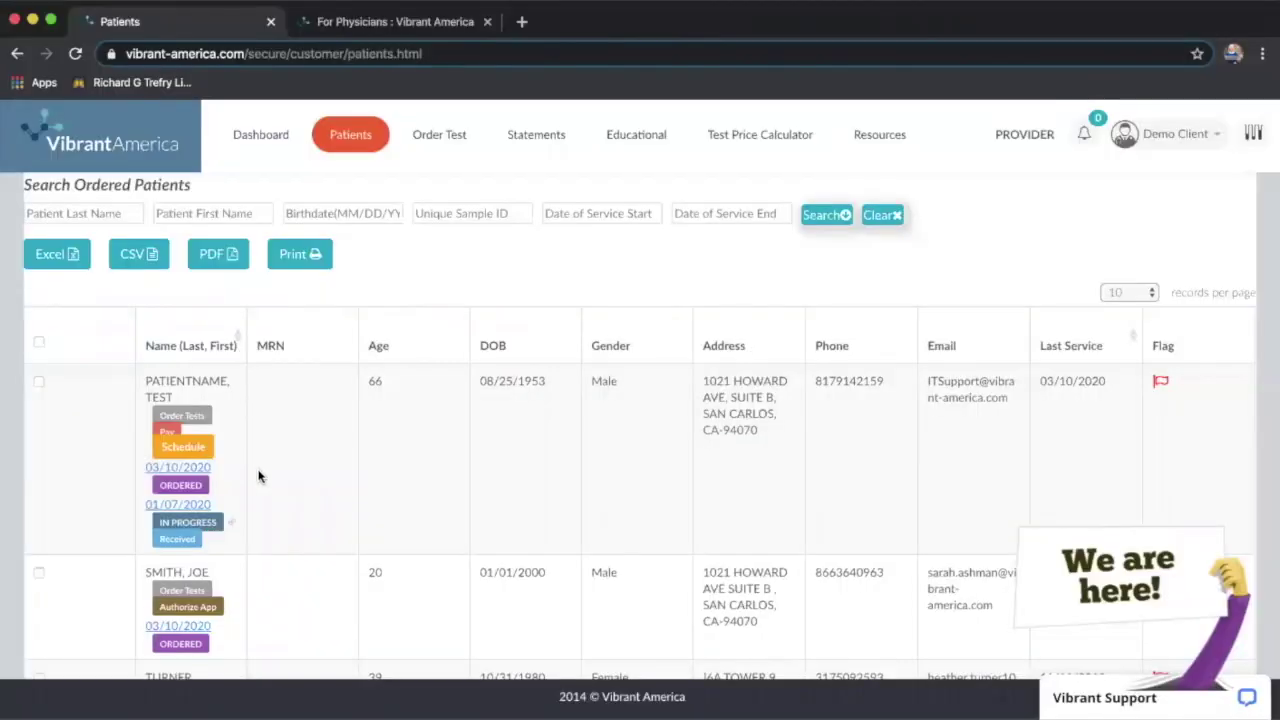
Step: Start another test order for the first patient in the ordered patients list and select the complete Wheat Zoomer from the Vibrant Wellness tests
{"action": "left_click", "coordinate": [184, 417]}
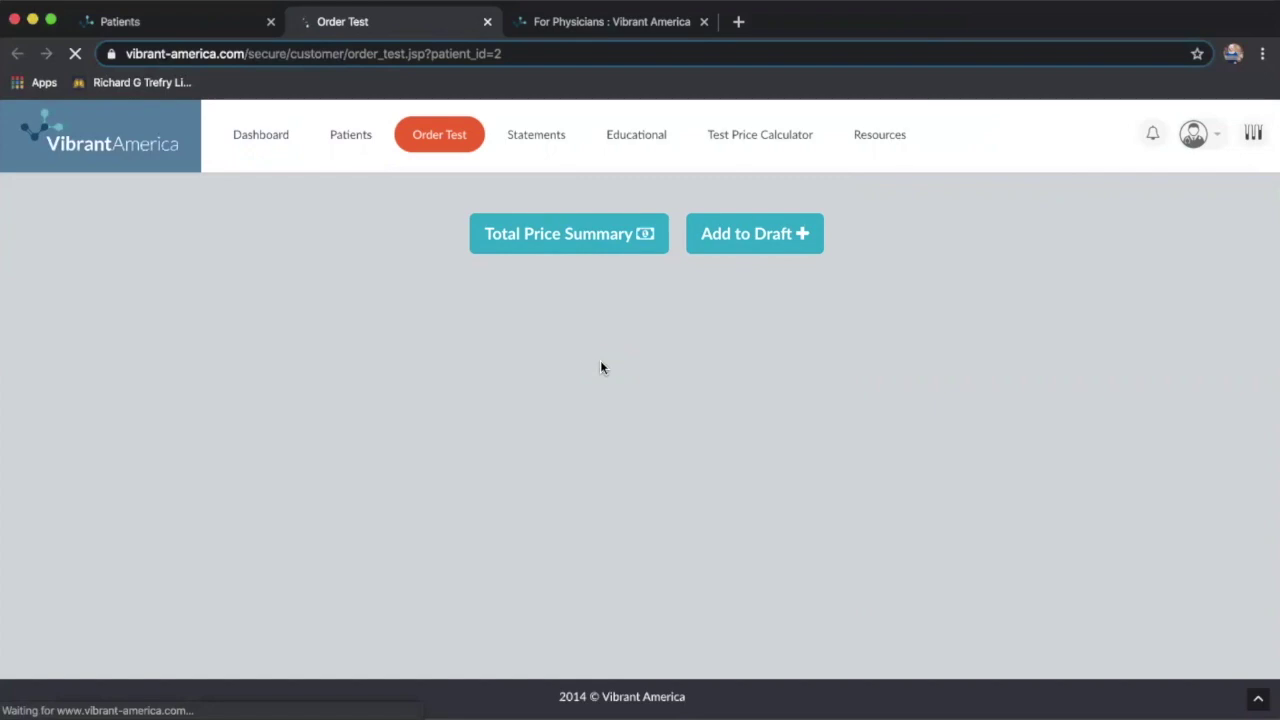
{"action": "scroll", "coordinate": [243, 486], "scroll_direction": "down", "scroll_amount": 10}
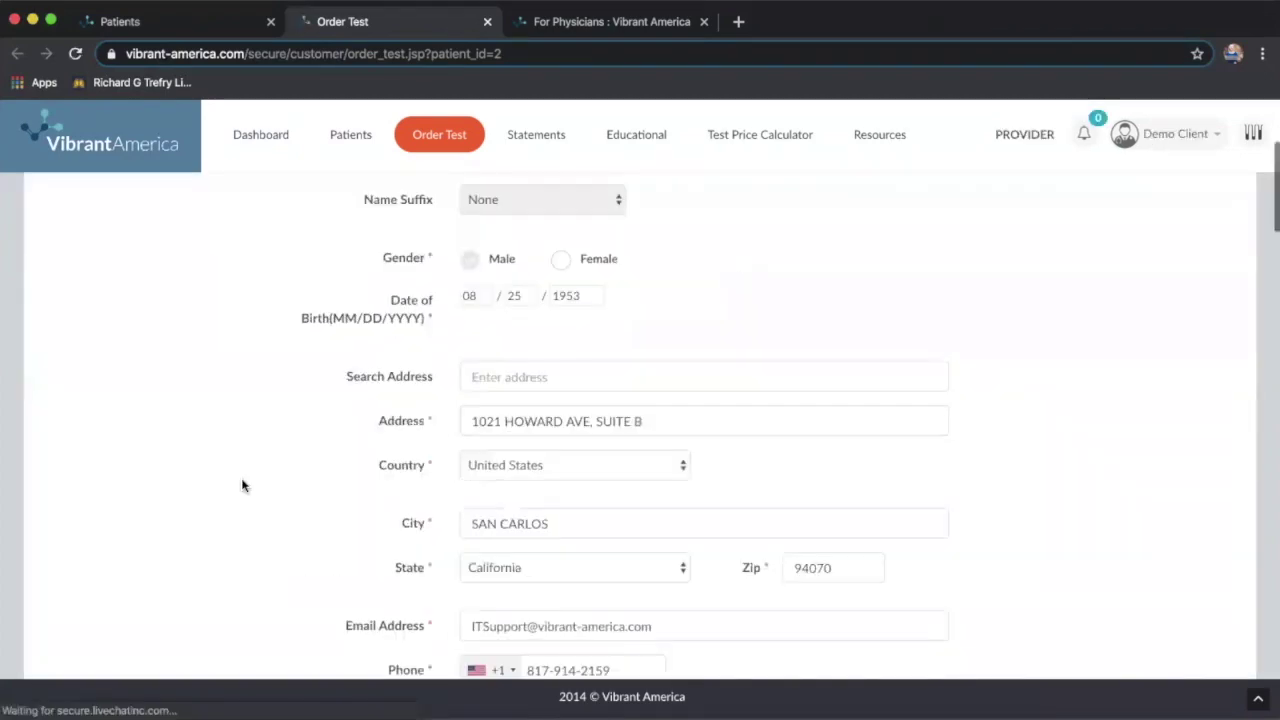
{"action": "scroll", "coordinate": [242, 486], "scroll_direction": "down", "scroll_amount": 15}
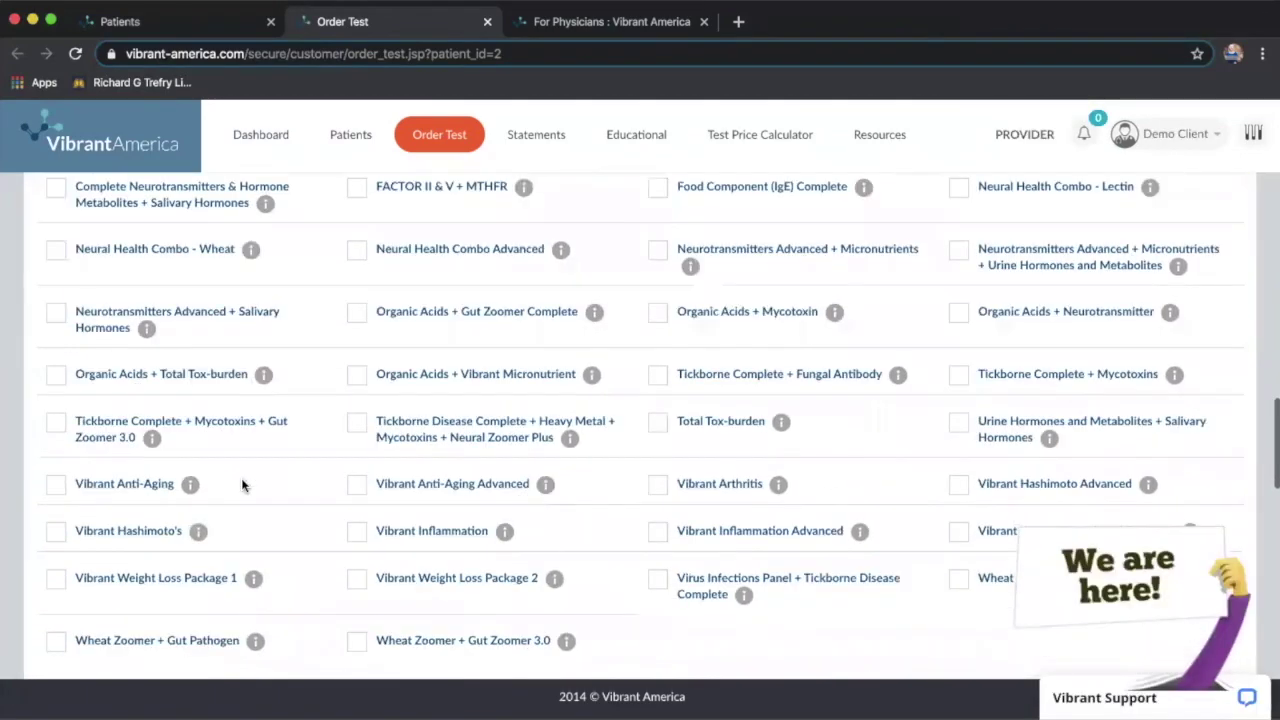
{"action": "scroll", "coordinate": [244, 486], "scroll_direction": "down", "scroll_amount": 3}
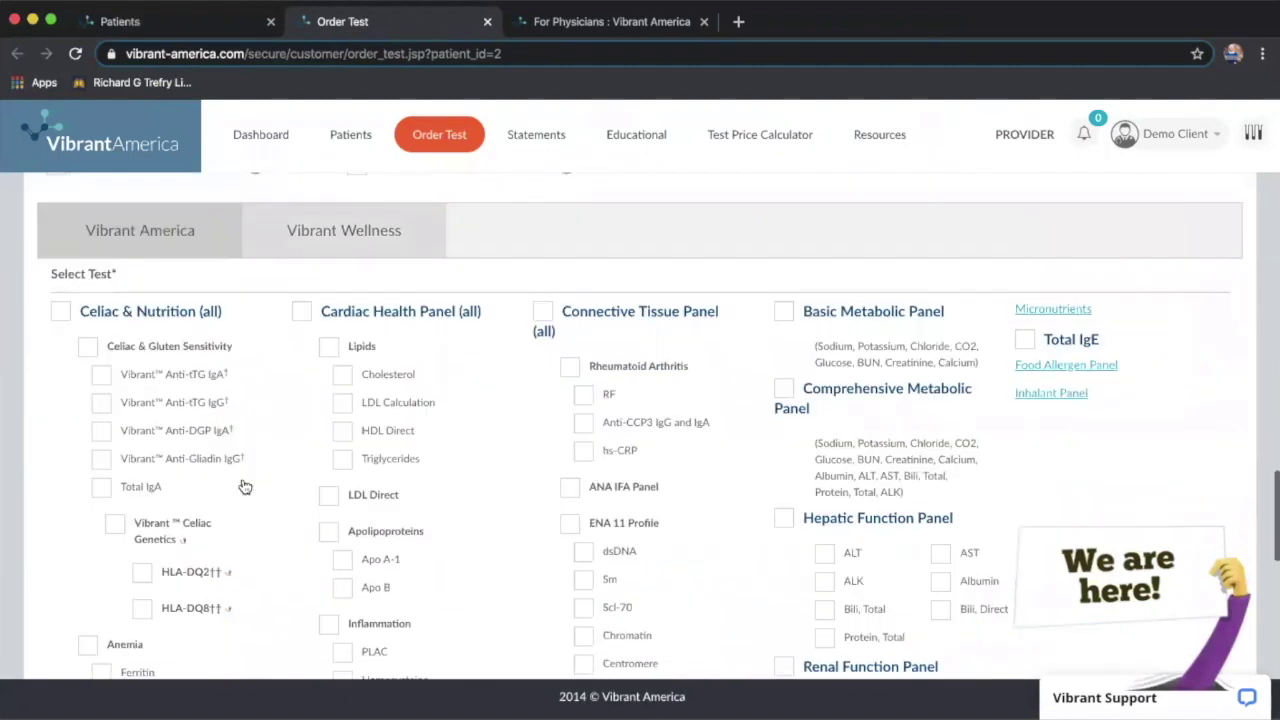
{"action": "left_click", "coordinate": [314, 224]}
{"action": "left_click", "coordinate": [61, 304]}
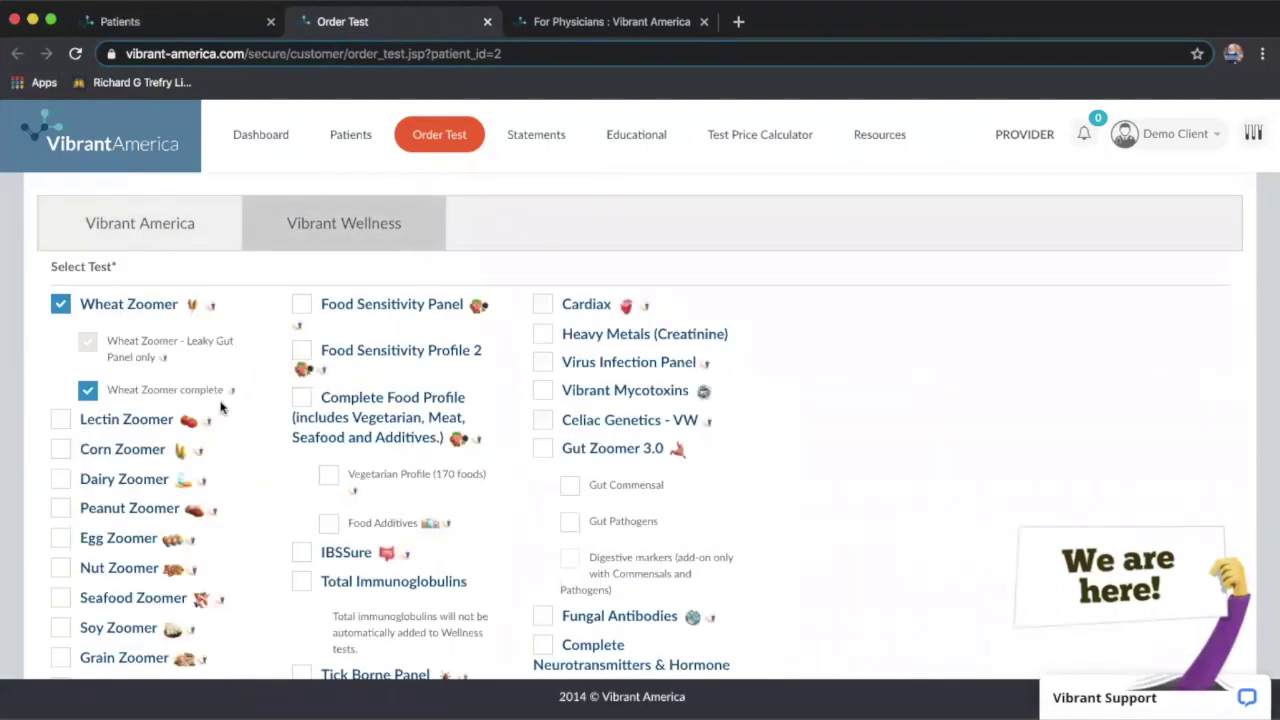
Step: Examine the required tubes section for the dried blood spot kit, especially the extra EDTA tube alternative, and the payment options
{"action": "scroll", "coordinate": [222, 406], "scroll_direction": "down", "scroll_amount": 10}
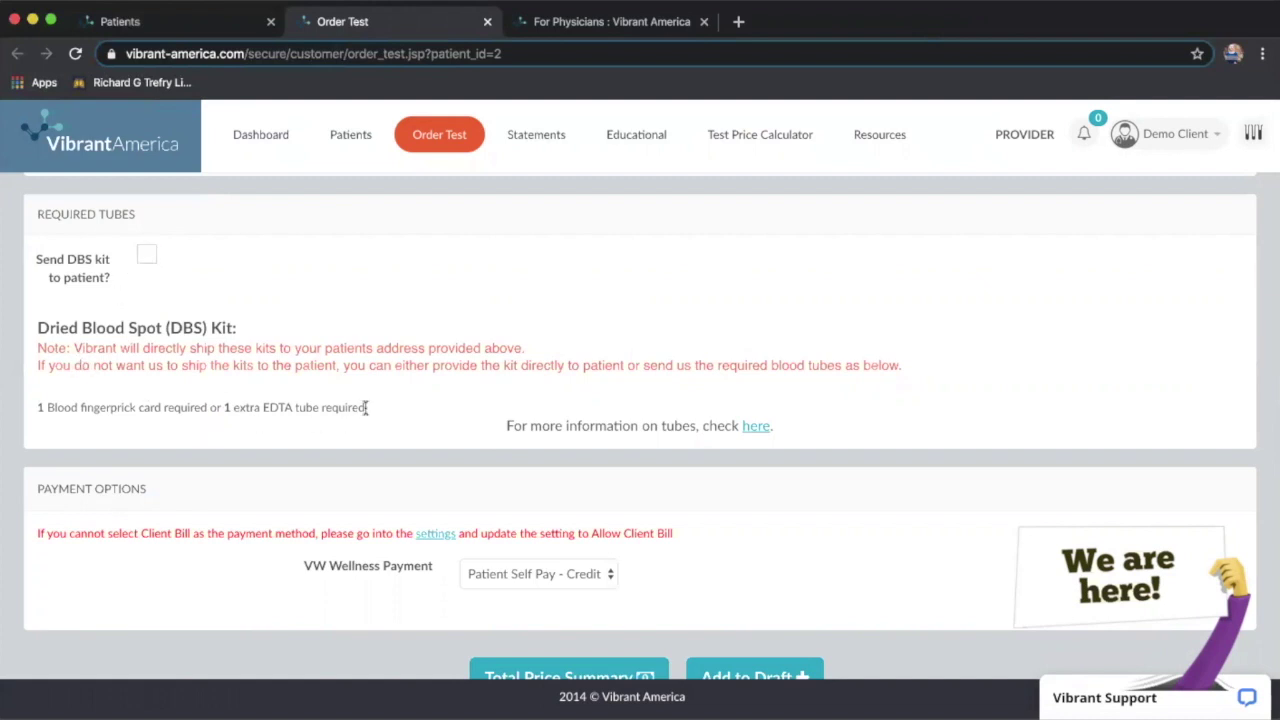
{"action": "left_click_drag", "start_coordinate": [366, 409], "coordinate": [222, 410]}
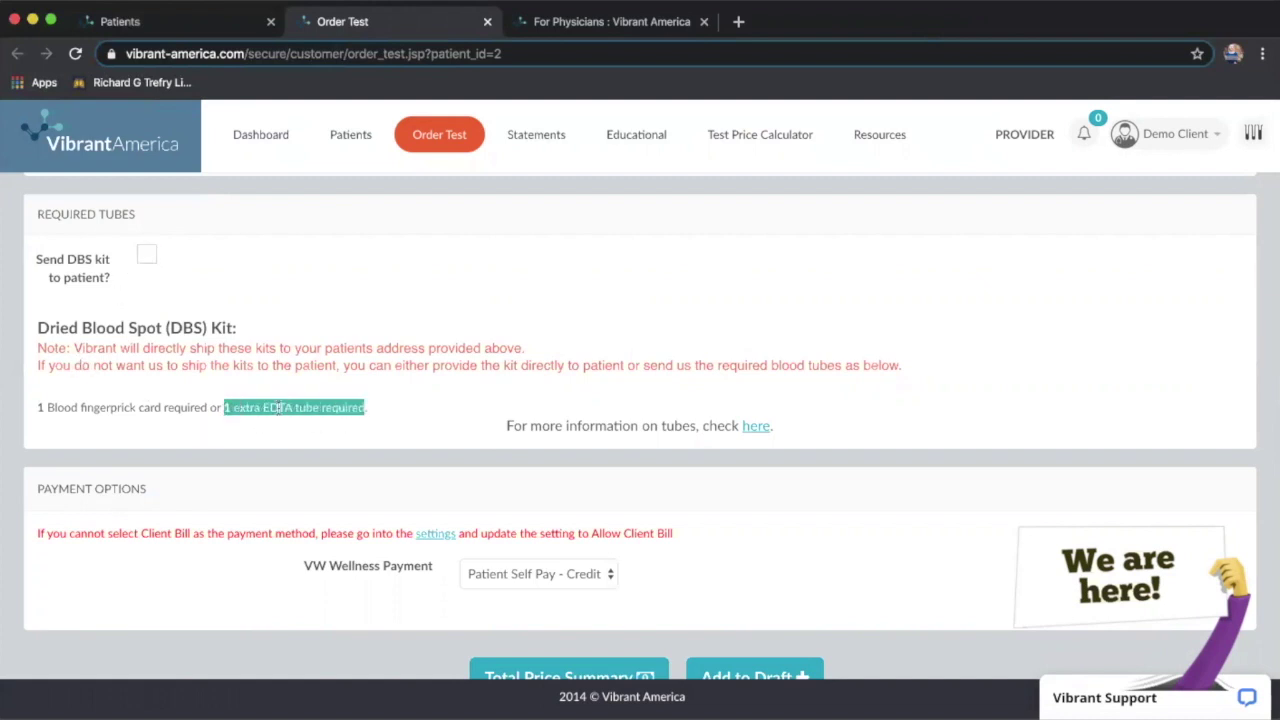
{"action": "left_click", "coordinate": [352, 410]}
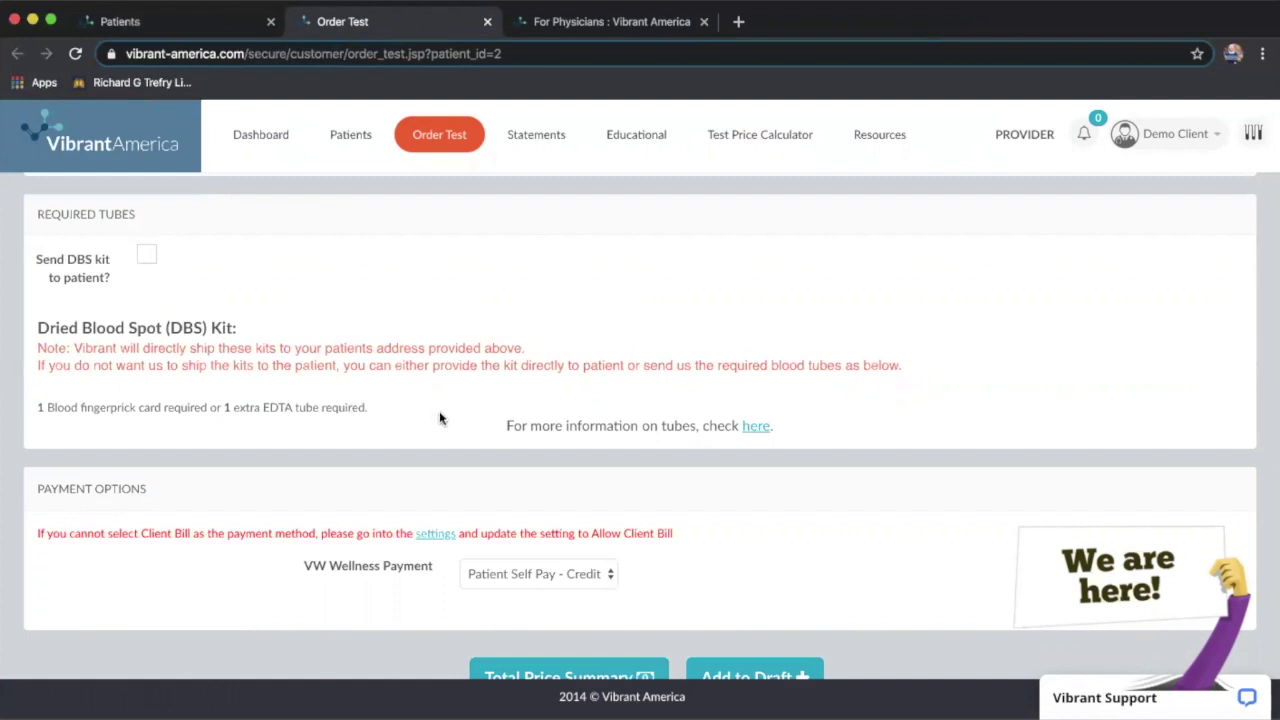
{"action": "scroll", "coordinate": [465, 337], "scroll_direction": "down", "scroll_amount": 1}
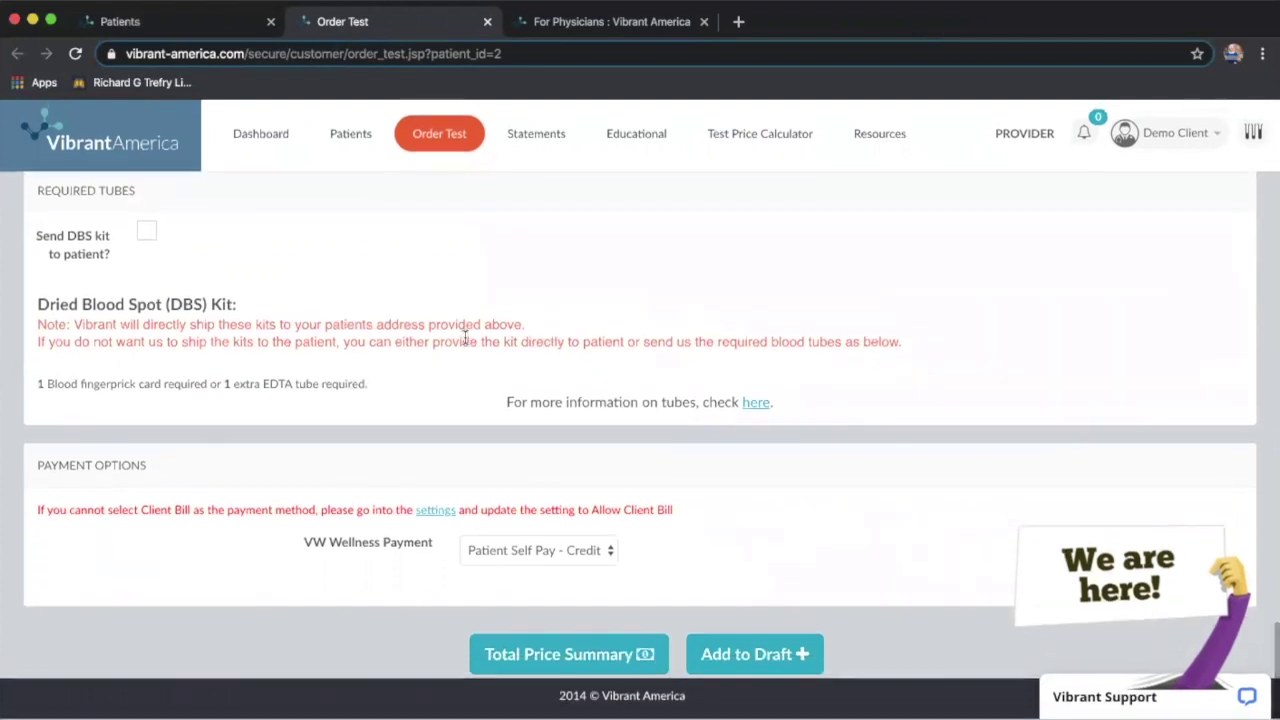